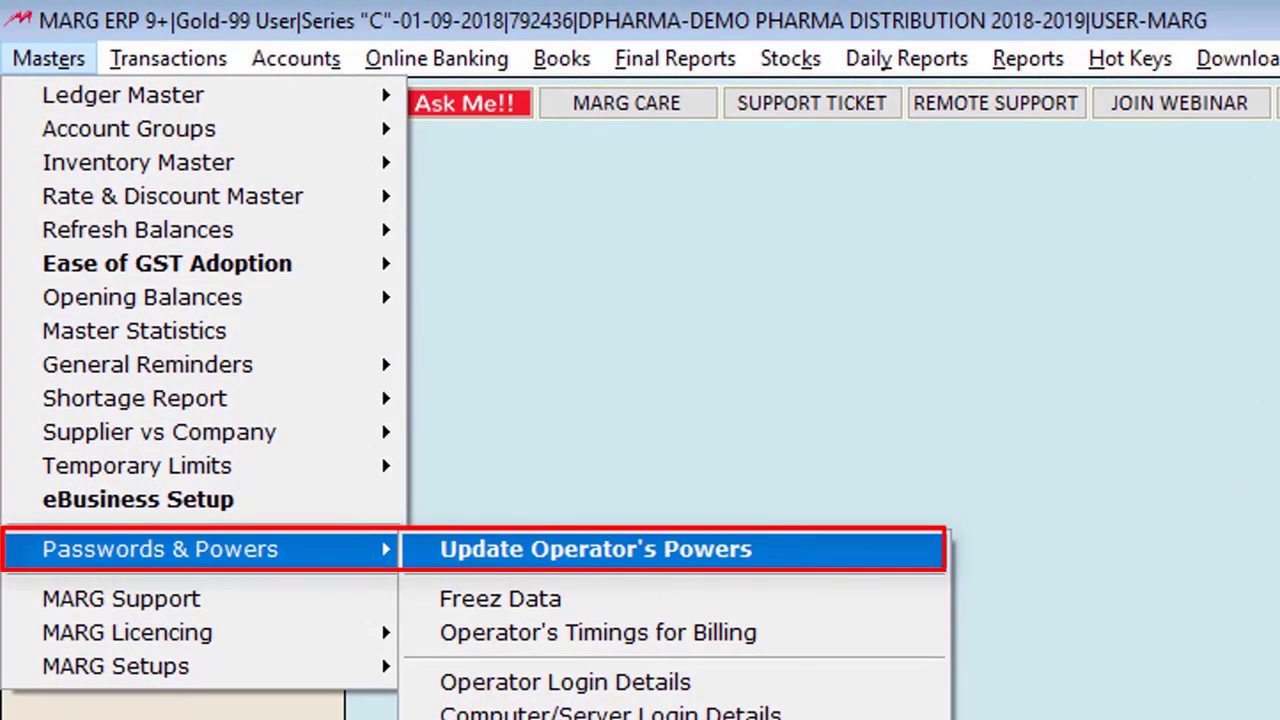
# - Search the operator powers for SYNC and open the SYNC settings showing the unique sync key
pyautogui.press('Return')
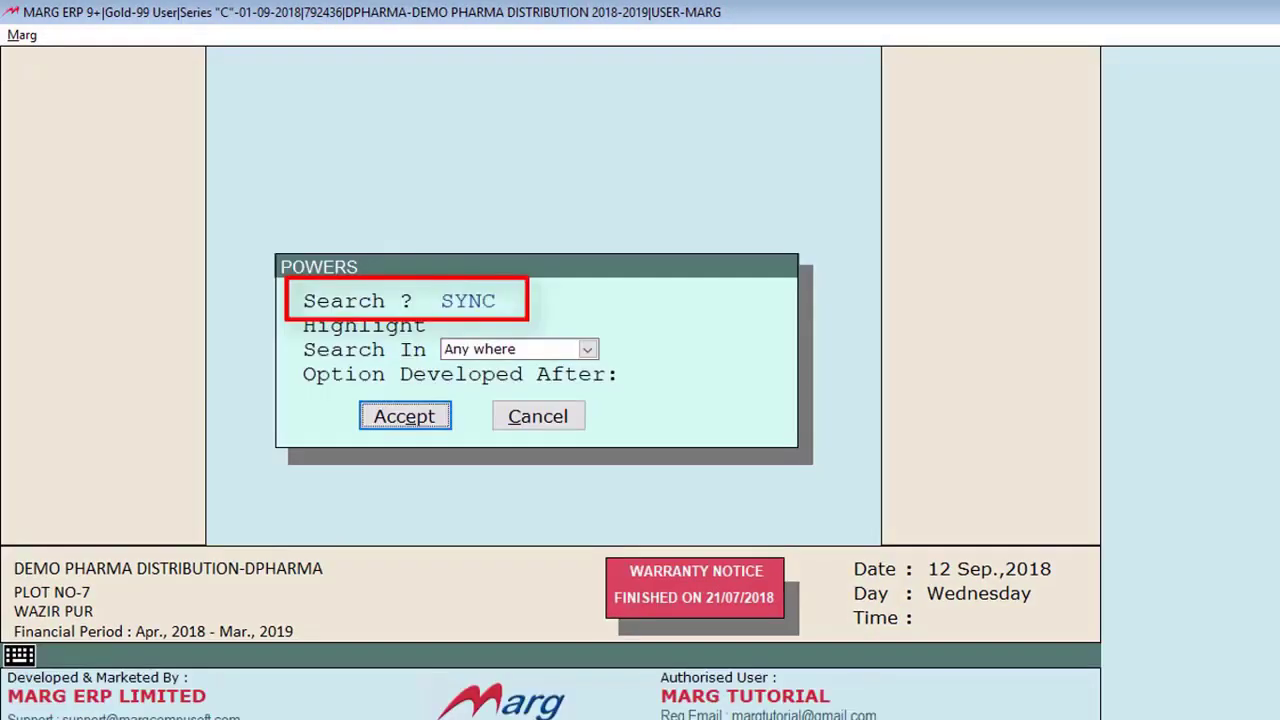
pyautogui.press('Return')
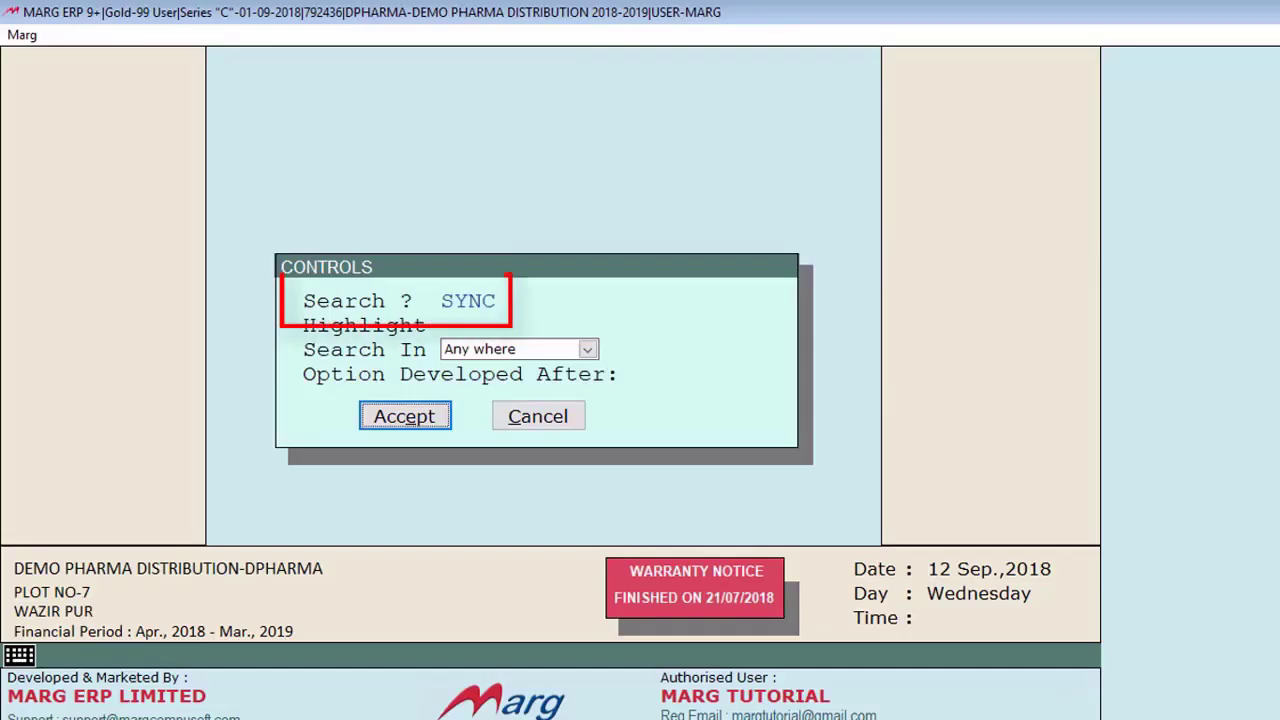
pyautogui.press('Return')
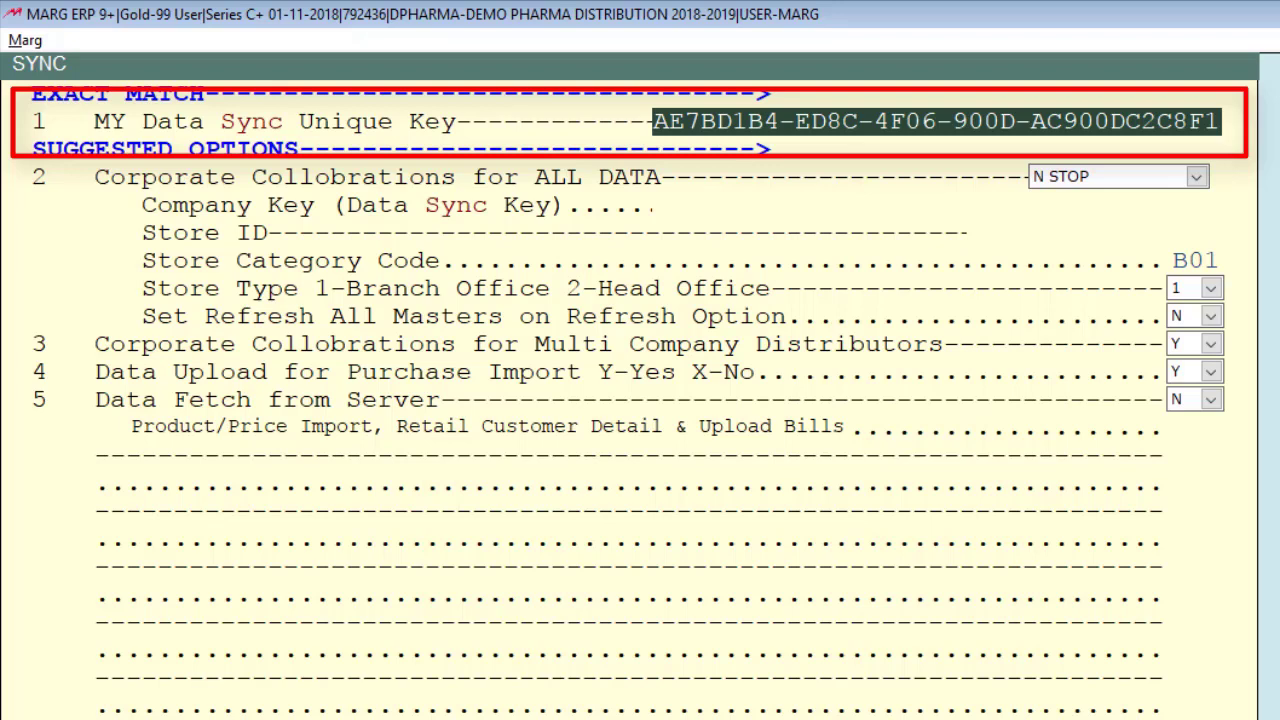
# - Set Corporate Collaborations for ALL DATA to 1 LIVE and confirm it
pyautogui.press('Return')
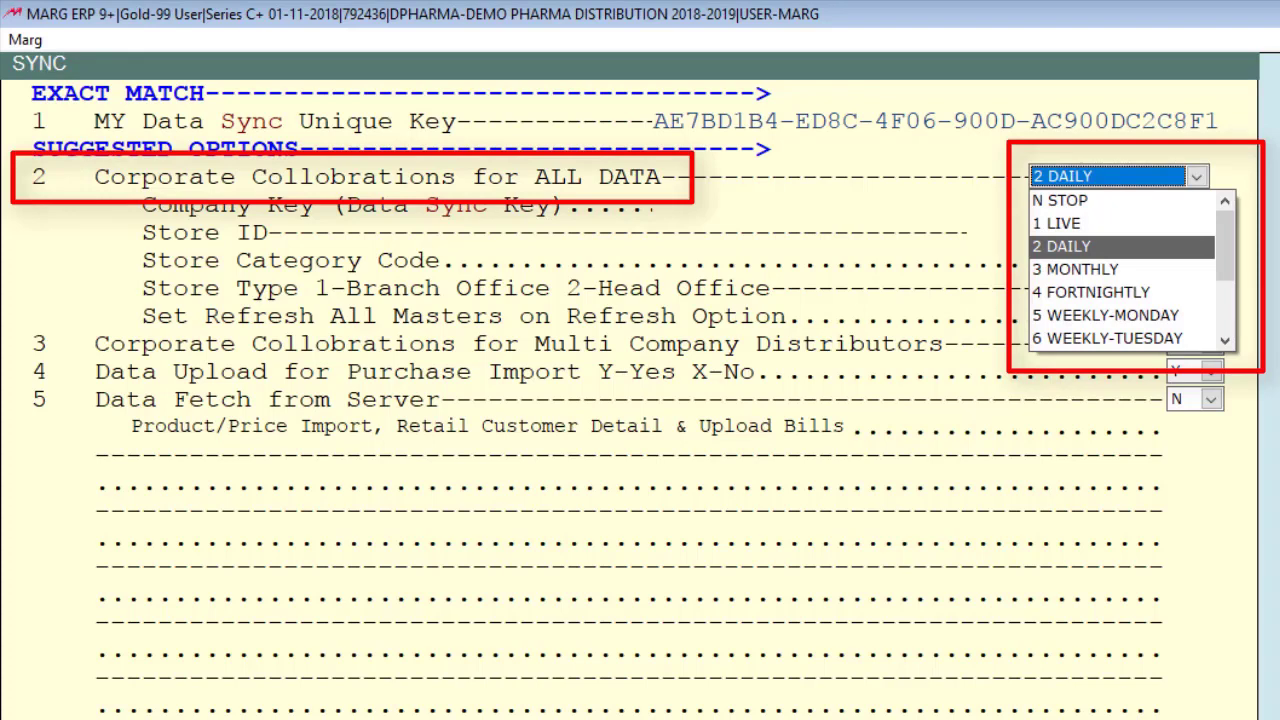
pyautogui.press('Down')
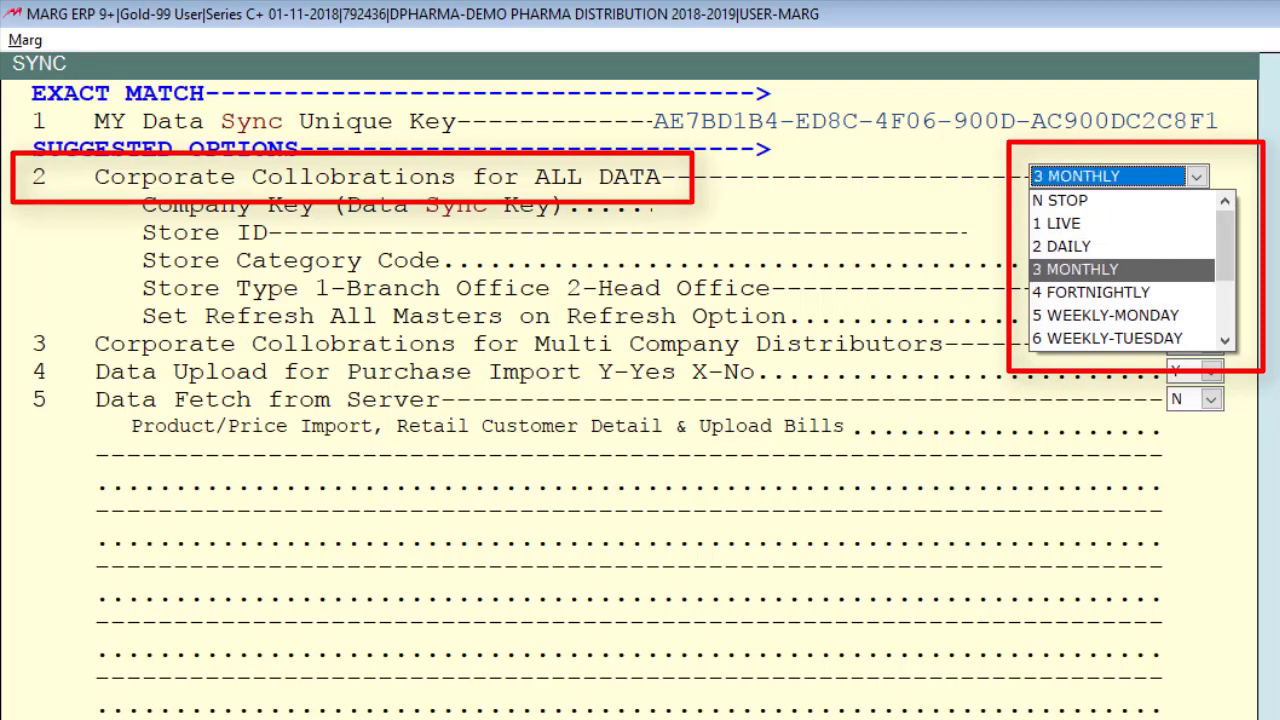
pyautogui.press('Down')
pyautogui.press('Down')
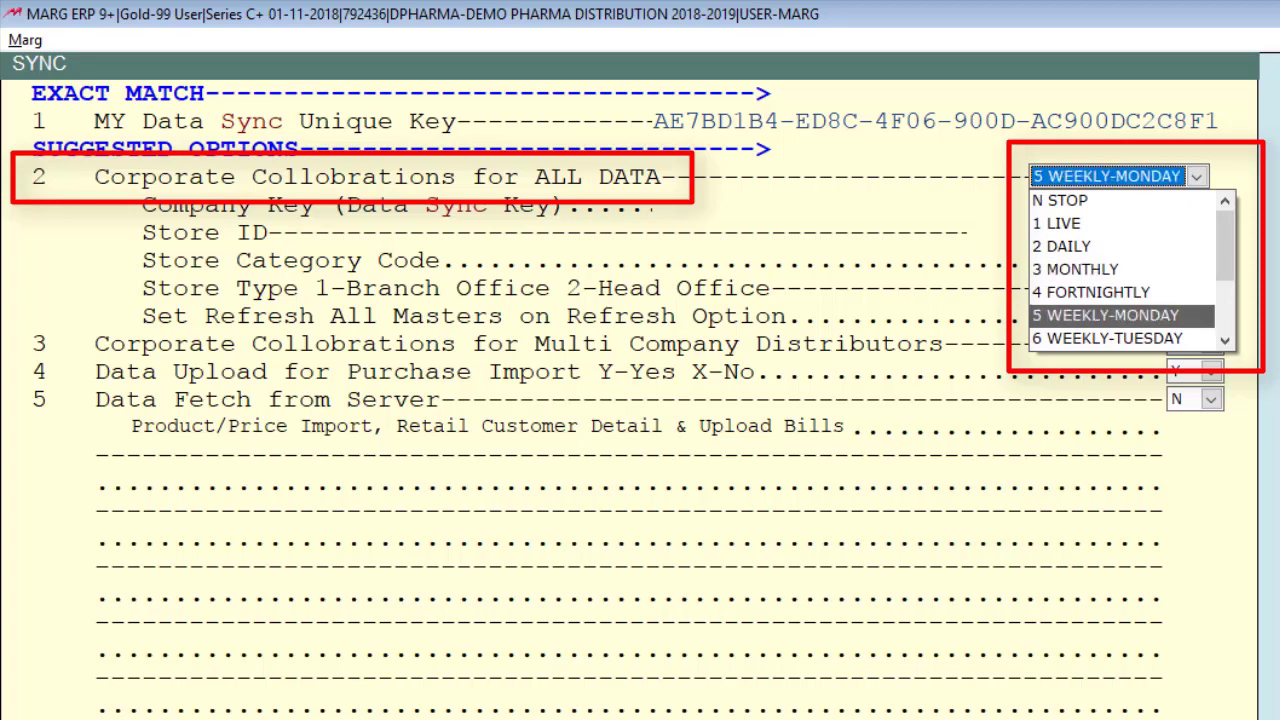
pyautogui.press('Down')
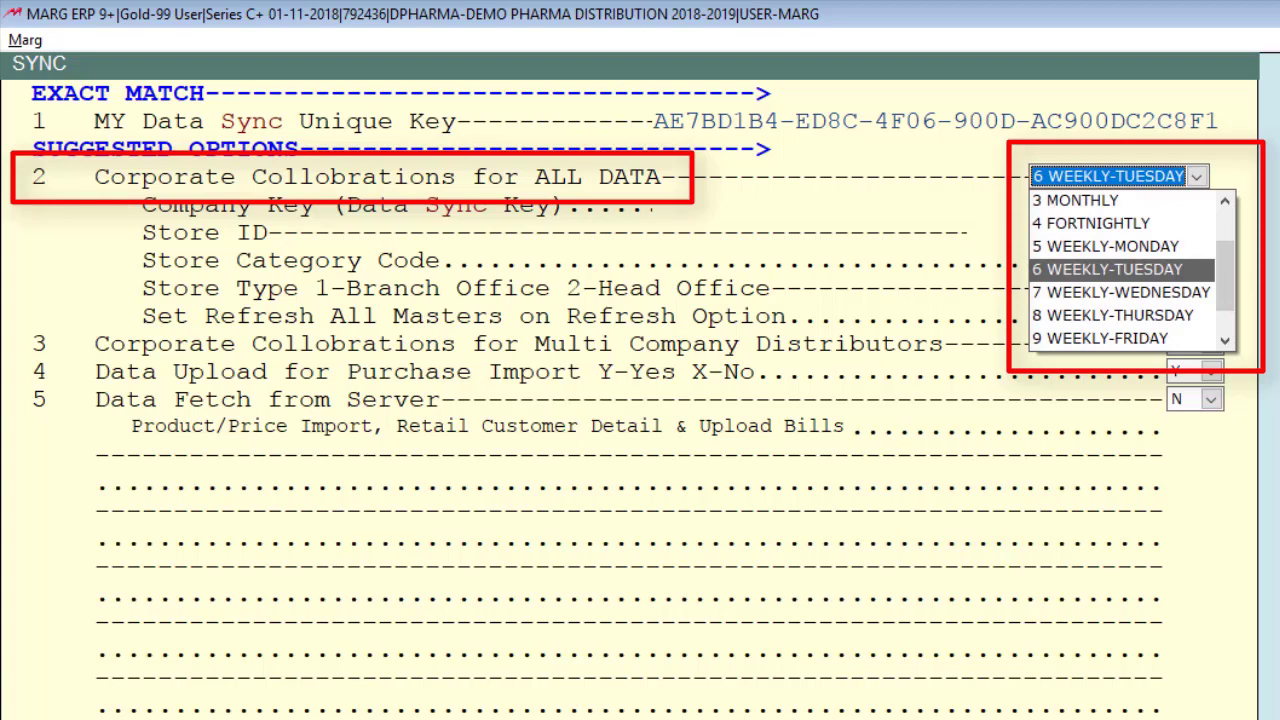
pyautogui.press('1')
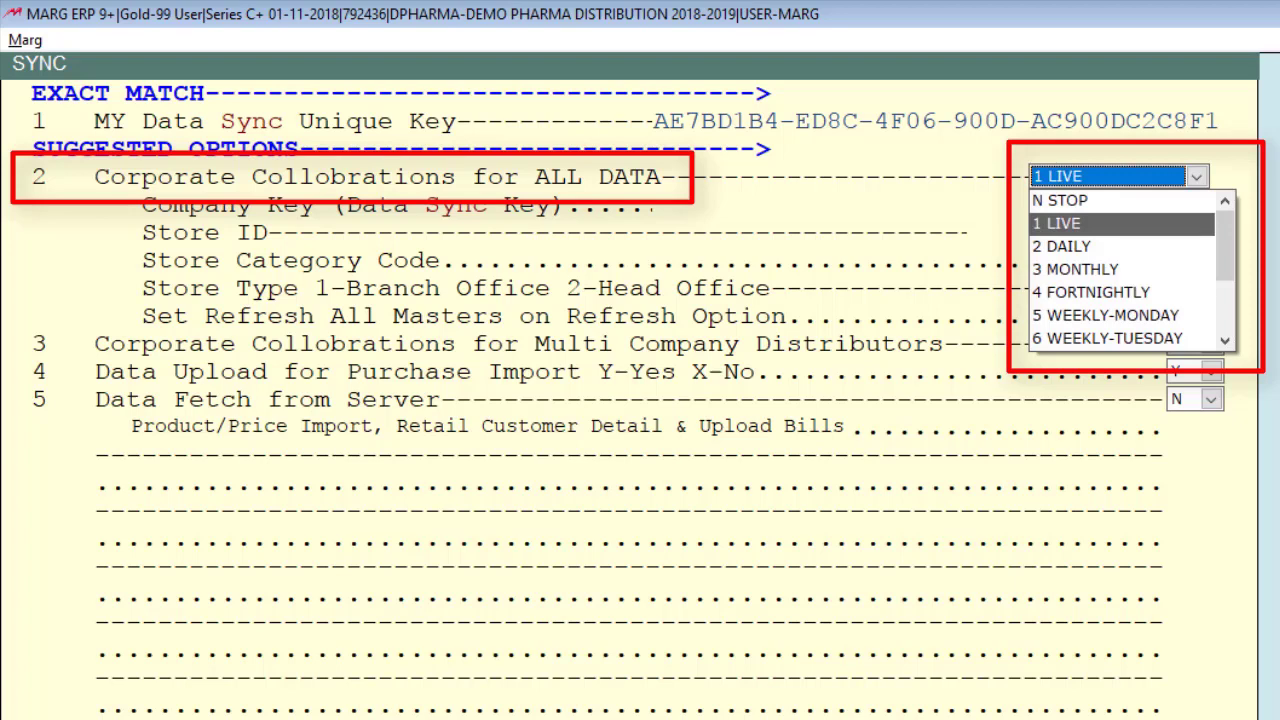
pyautogui.press('Return')
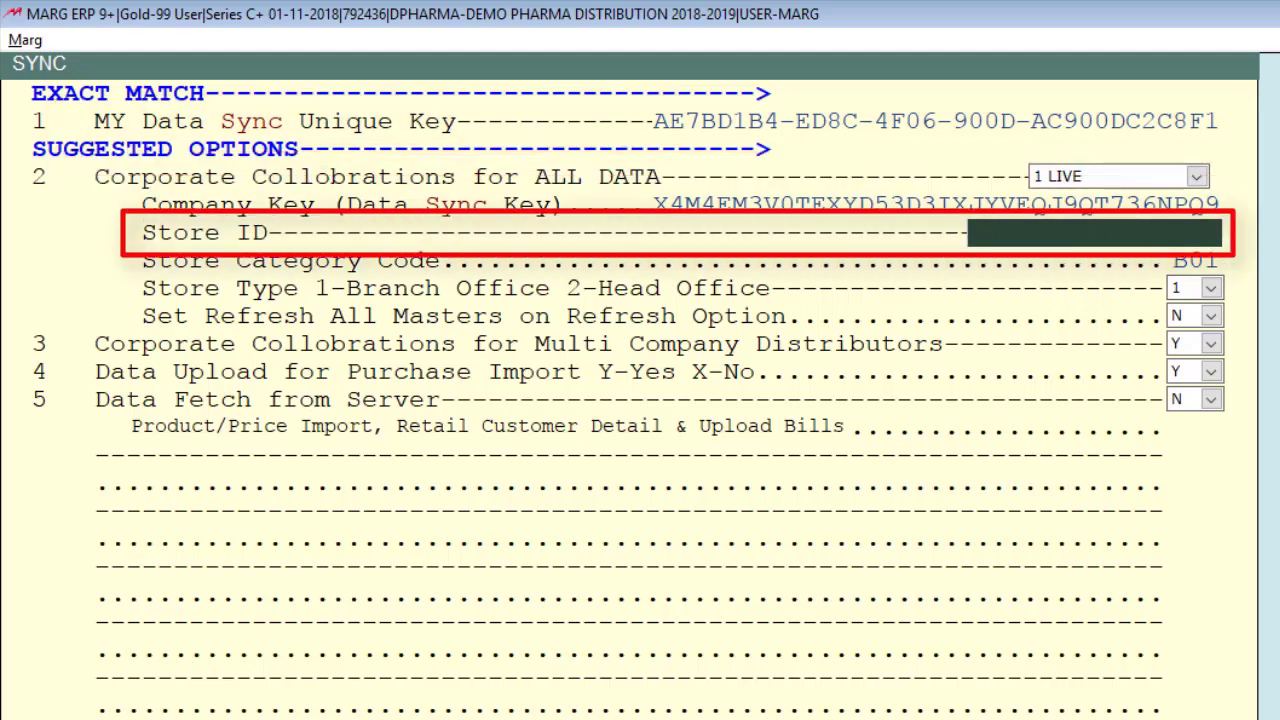
# - Confirm CORPORATE as the Store ID and bring up the Store Type choices
pyautogui.press('Return')
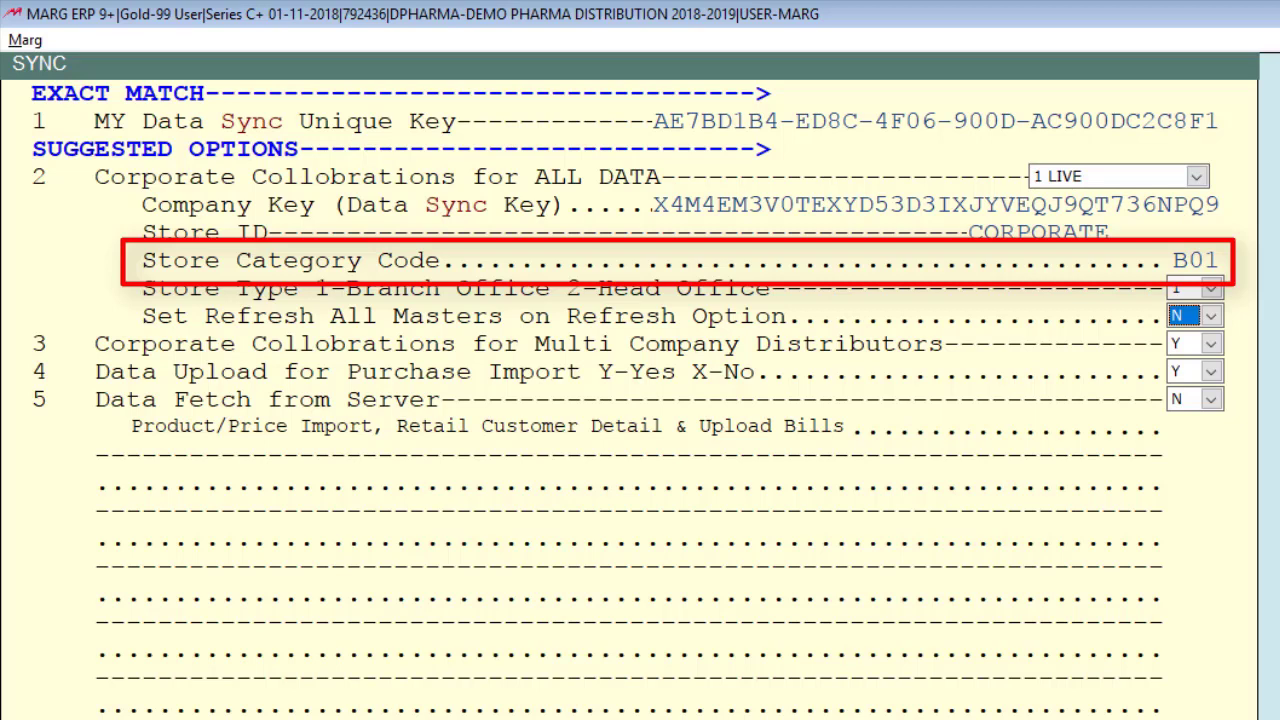
pyautogui.press('Up')
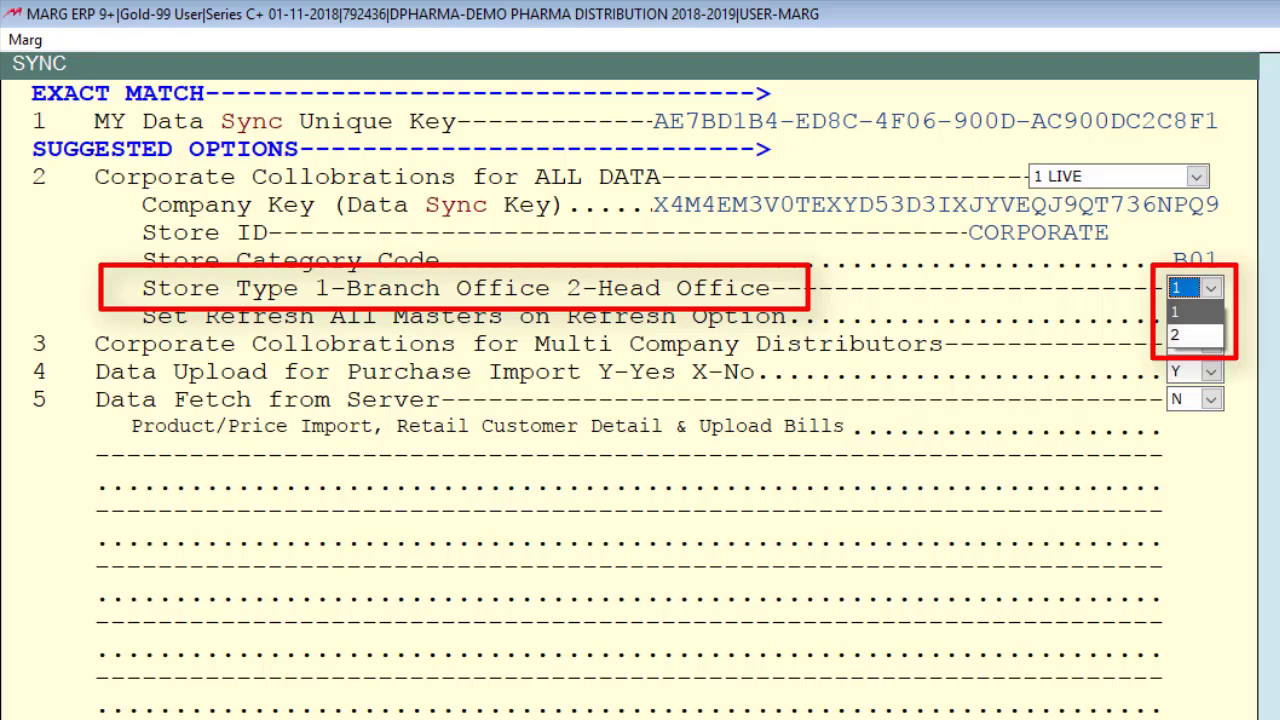
# - Keep Store Type 1 (branch office) and set Refresh All Masters on Refresh to Y
pyautogui.press('Return')
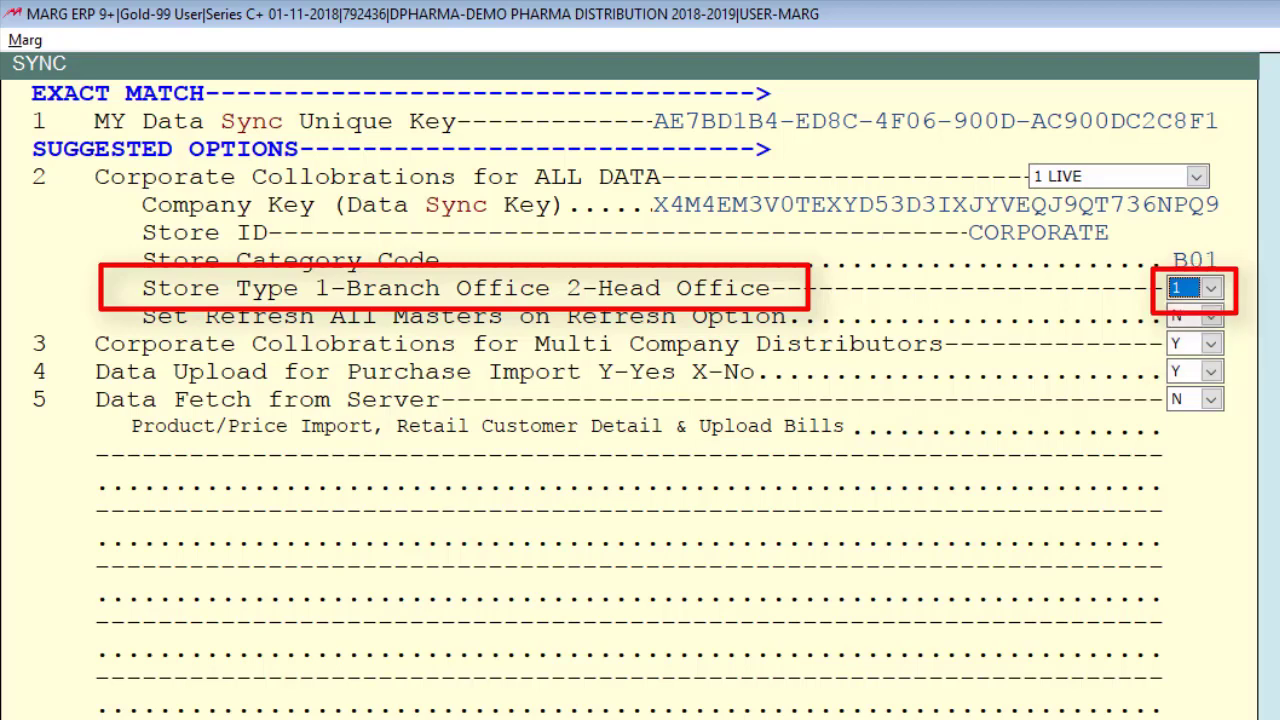
pyautogui.press('Return')
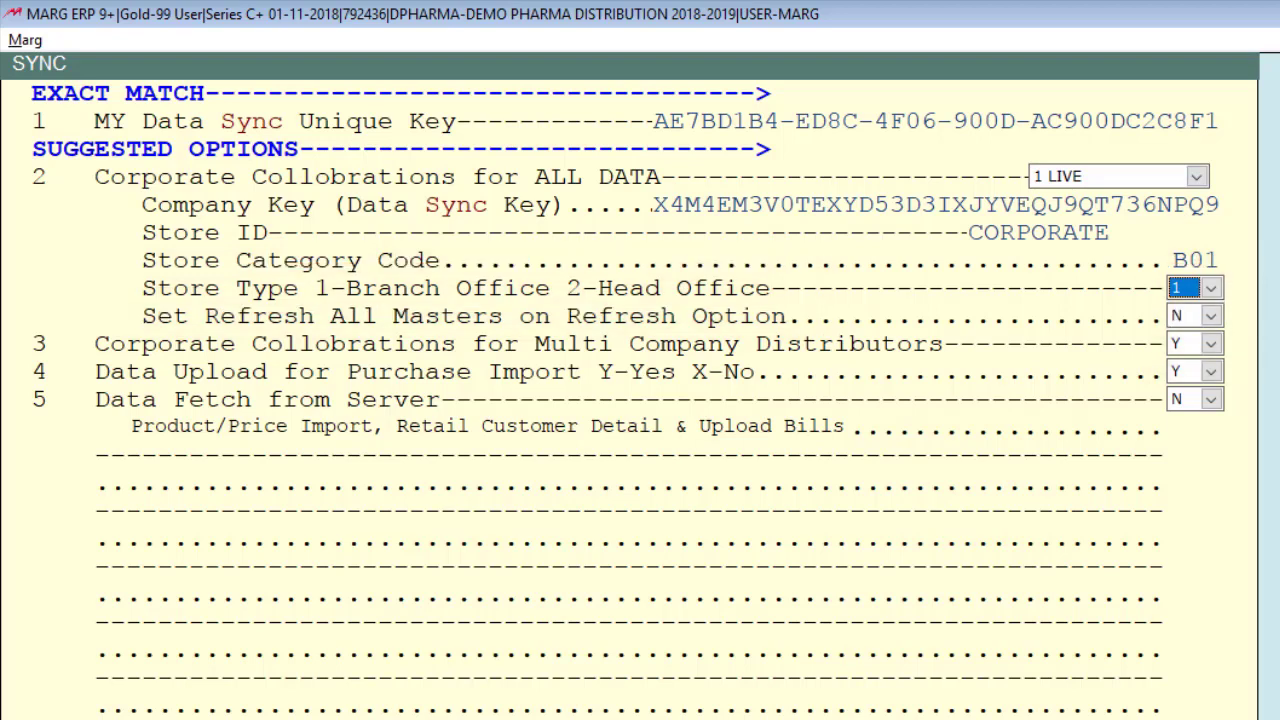
pyautogui.press('Down')
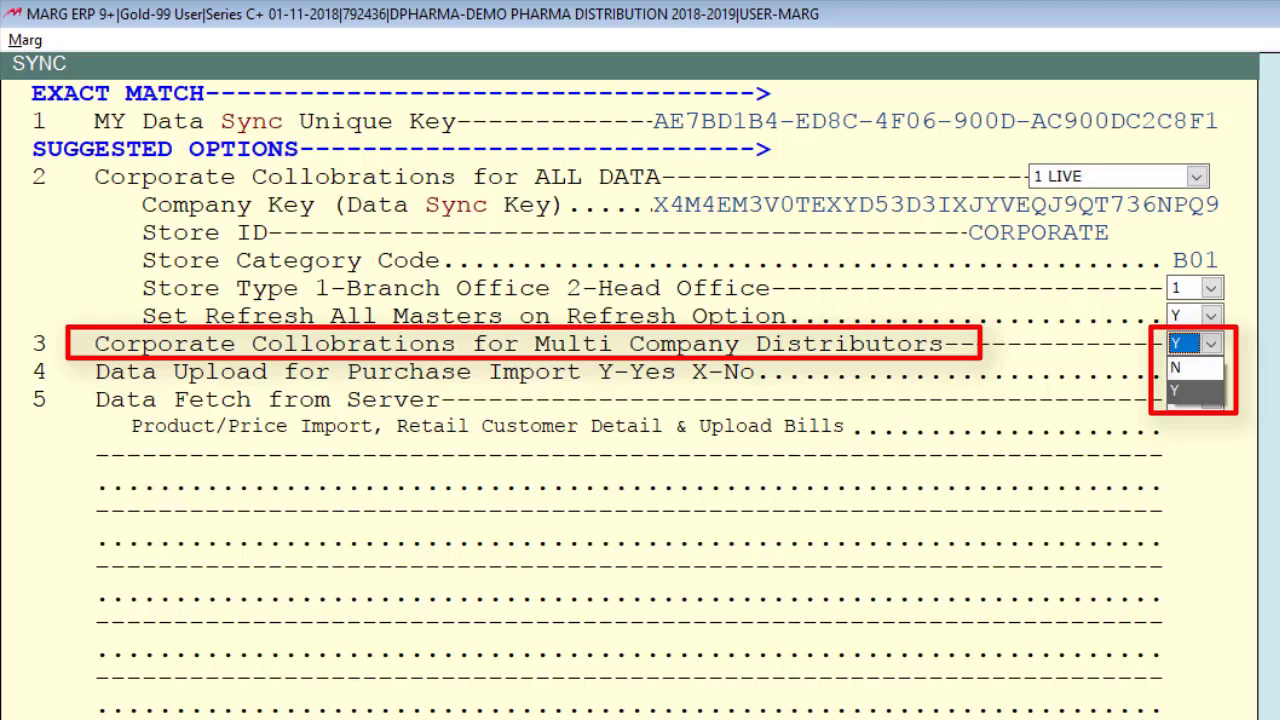
# - Leave the SYNC screen and answer Yes to save the changes
pyautogui.press('Return')
pyautogui.press('Escape')
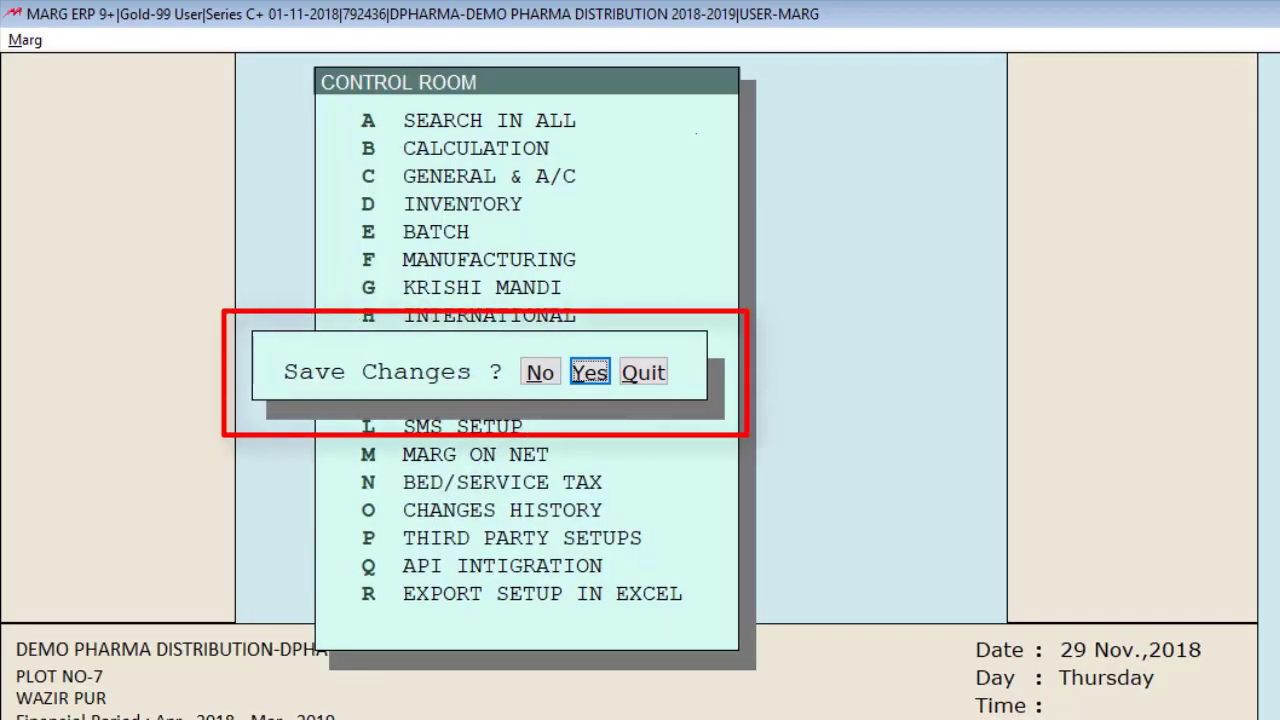
pyautogui.press('Return')
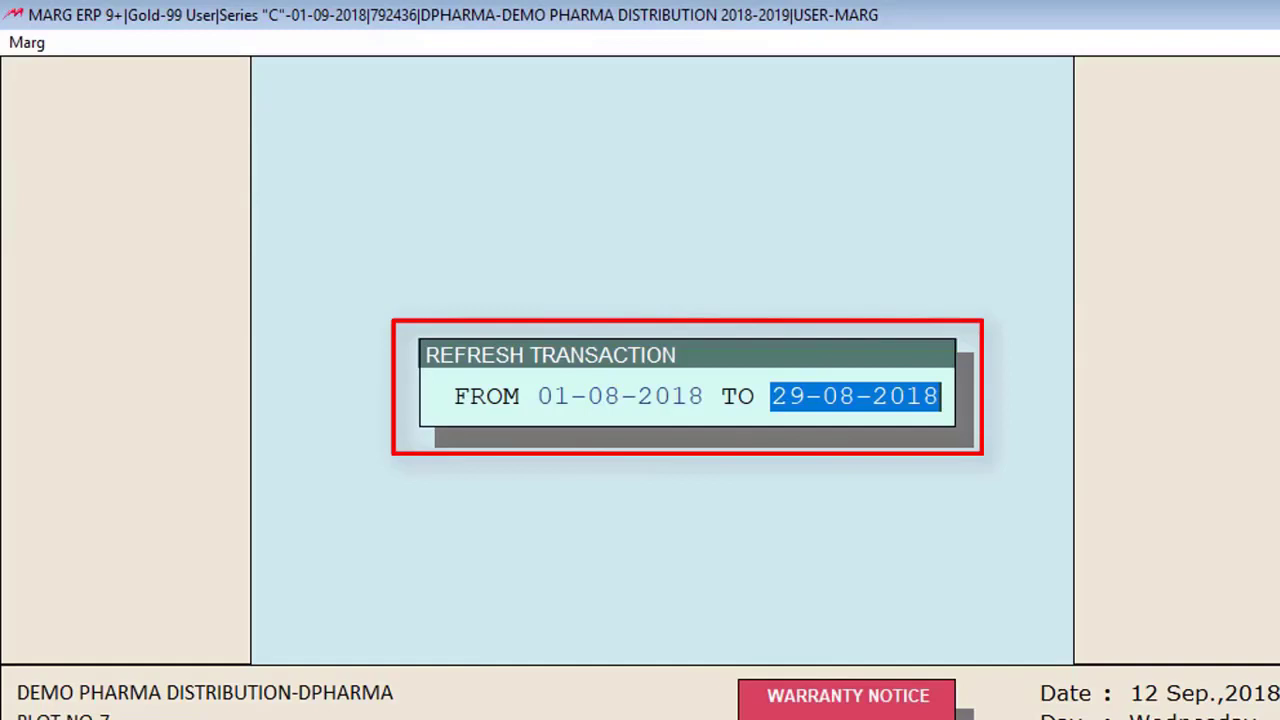
# - Refresh transactions from 01-08-2018 to 29-08-2018 and dismiss the upload alert
pyautogui.press('Return')
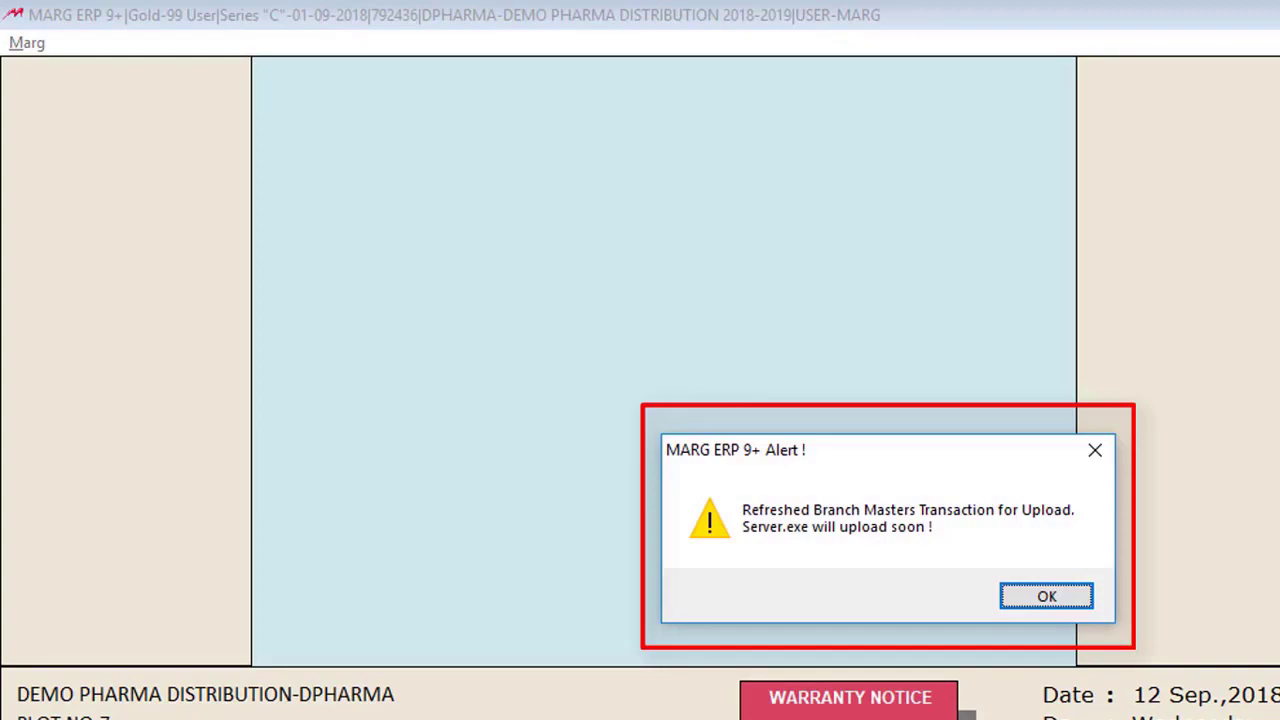
pyautogui.press('Return')
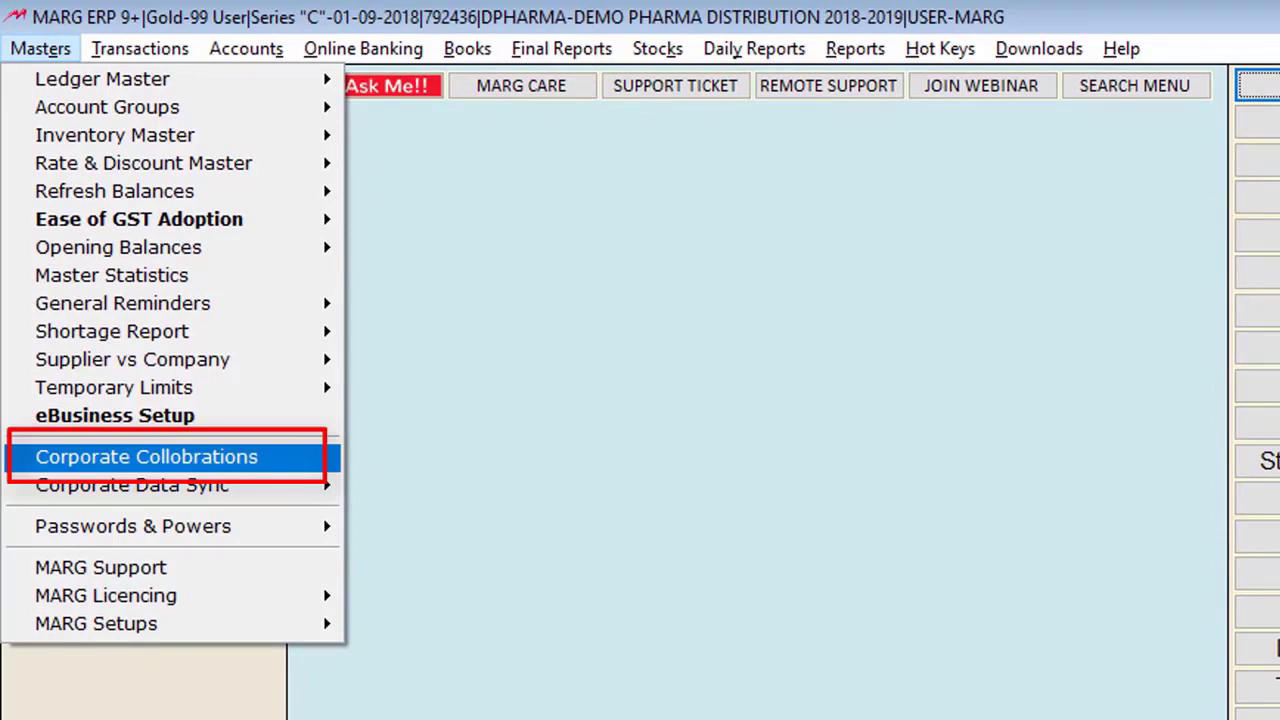
# - Open Masters > Corporate Collobrations and create a new corporate entry with F2
pyautogui.press('Return')
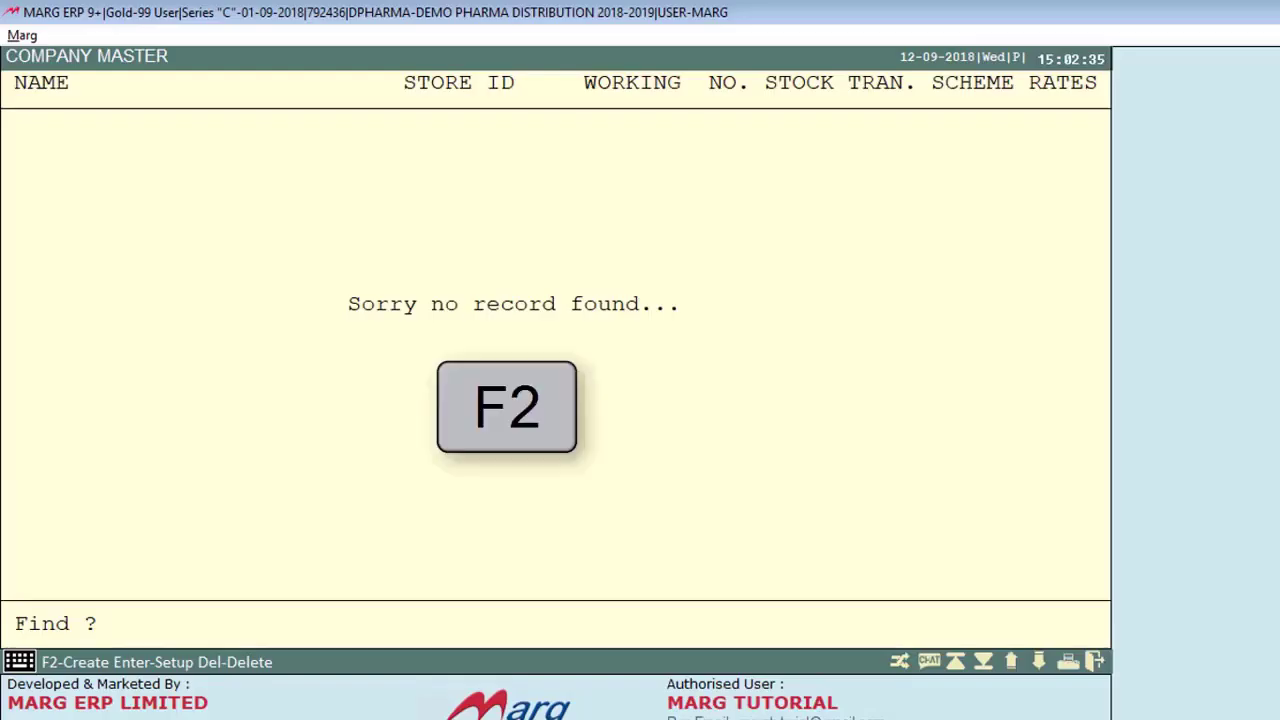
pyautogui.press('F2')
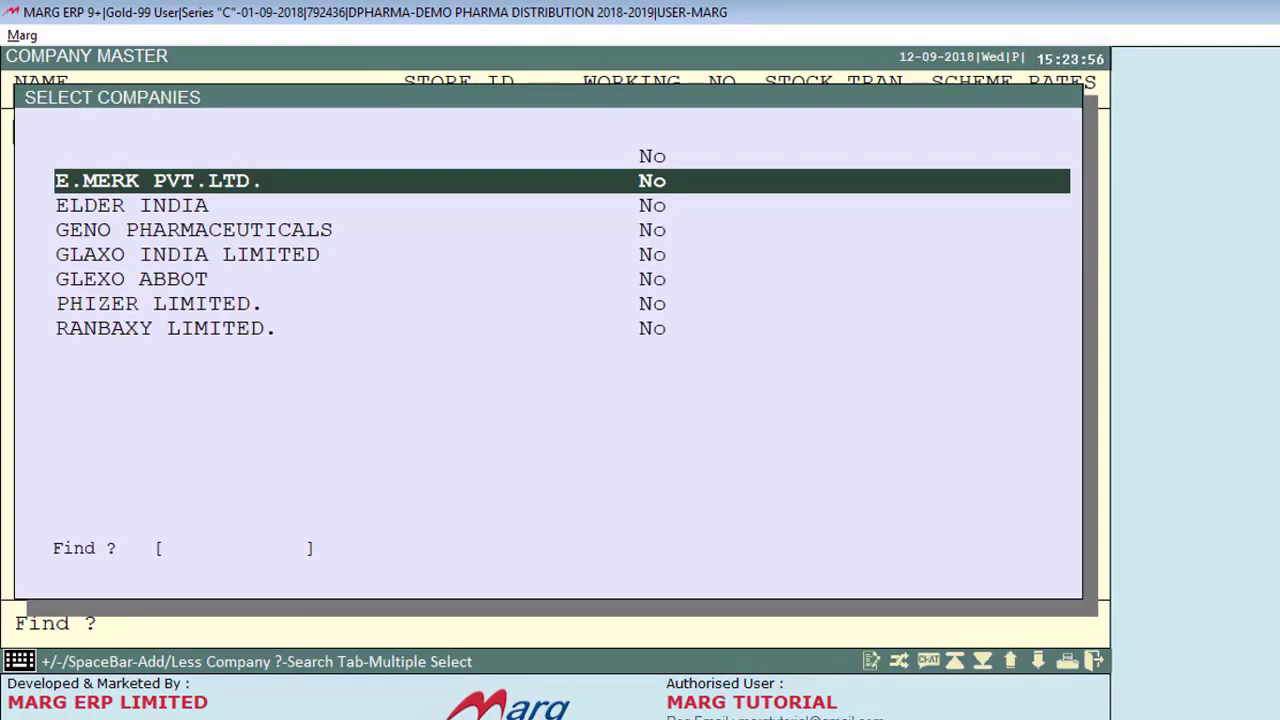
# - Toggle E.MERK PVT.LTD. to Yes in the Select Companies list
pyautogui.press('space')
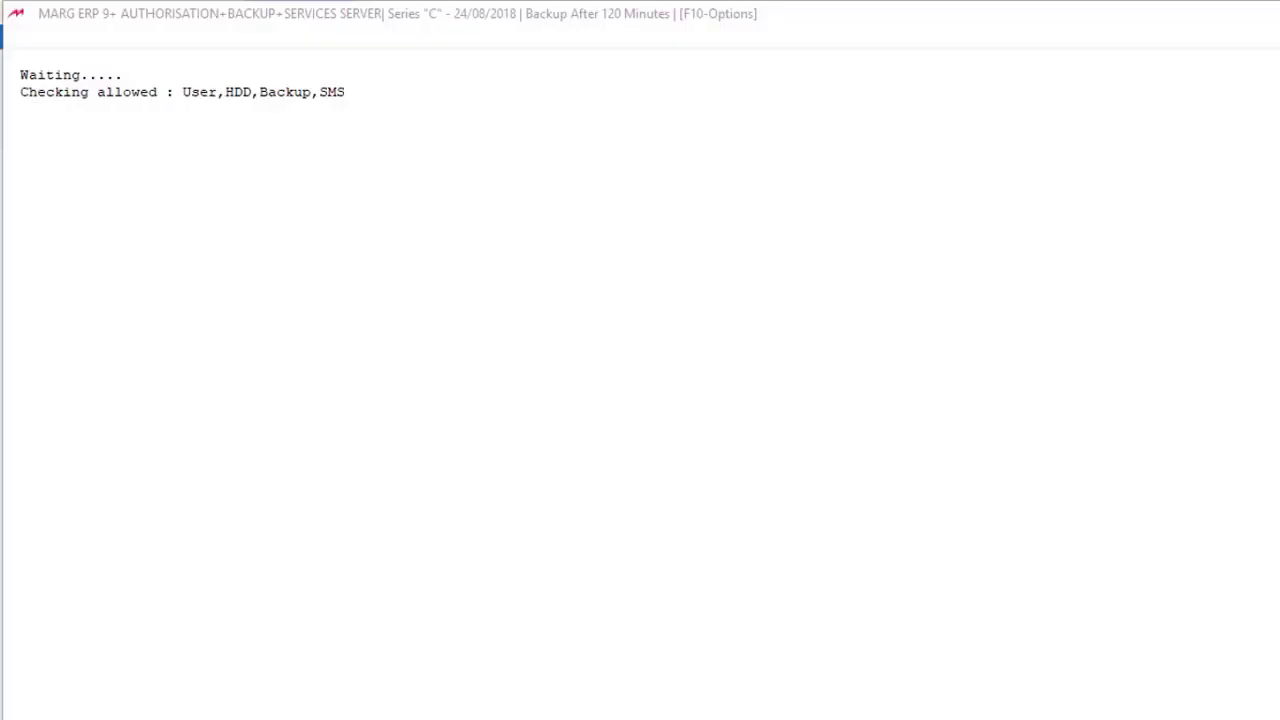
# - Set Corporate/Branch Data SYNC to Yes in the server's F10 options
pyautogui.press('F10')
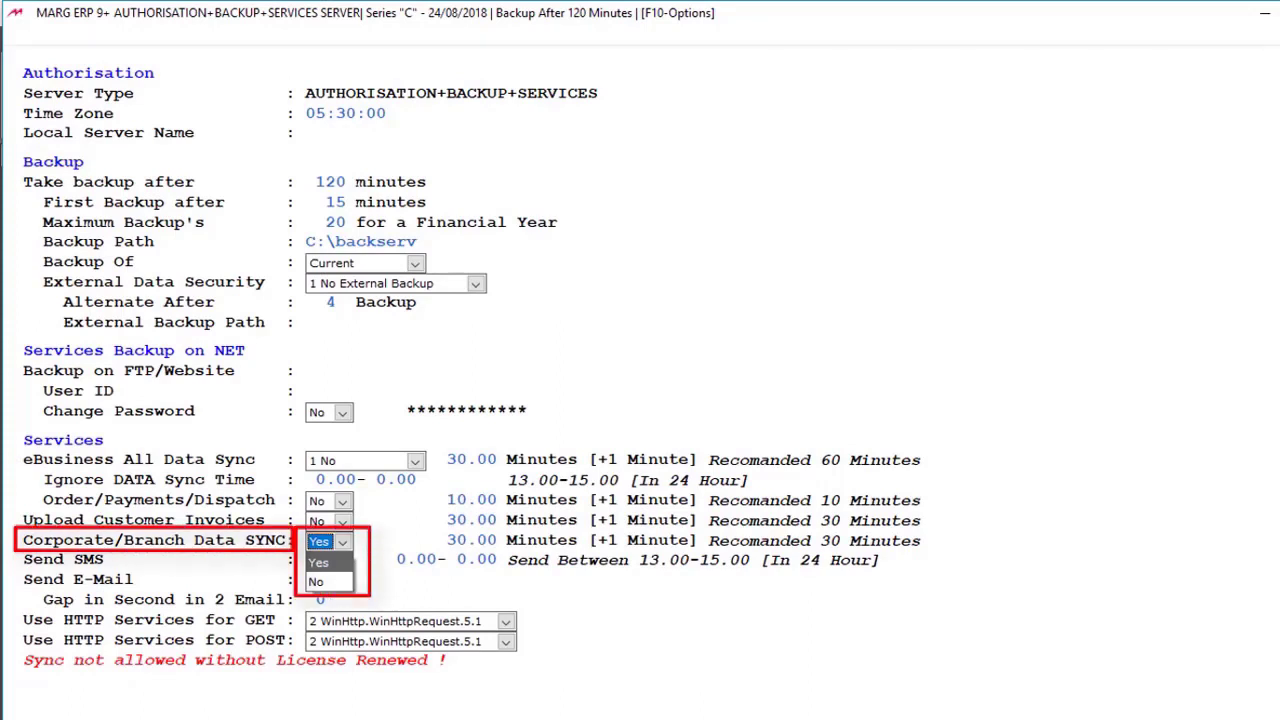
pyautogui.press('Return')
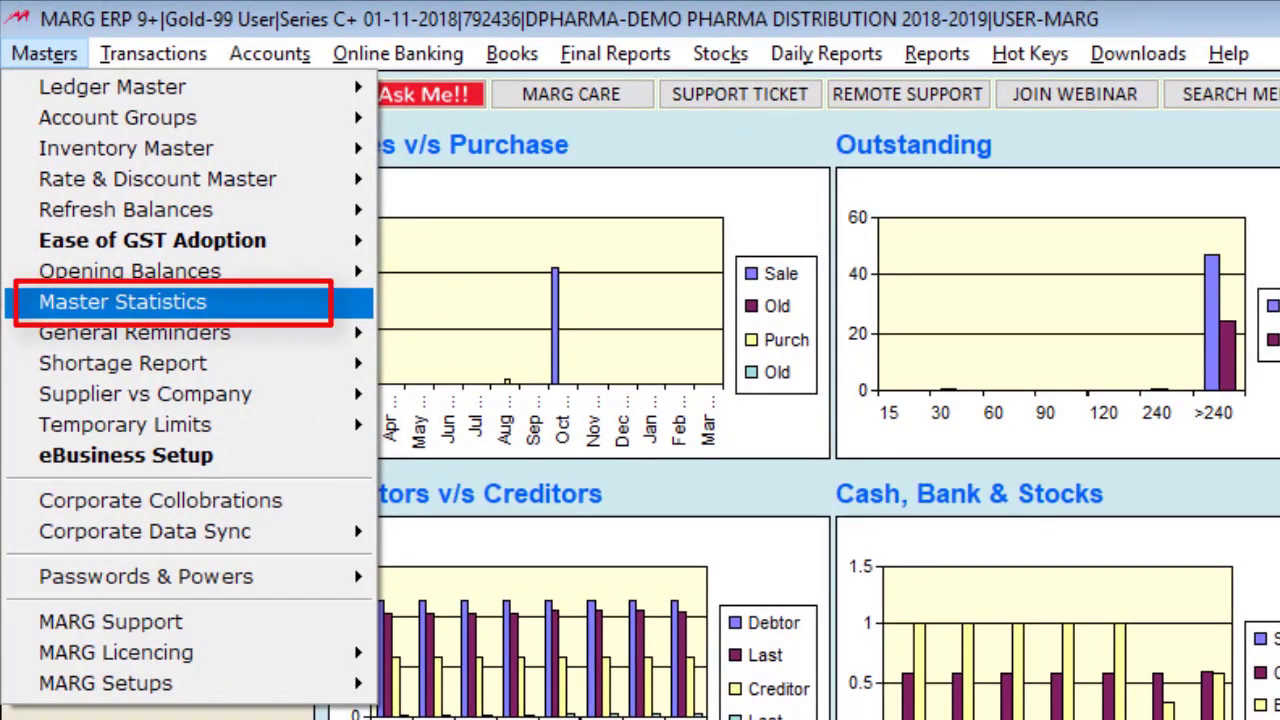
# - Open Master Statistics and list the PRODUCTS (140) entries
pyautogui.press('Return')
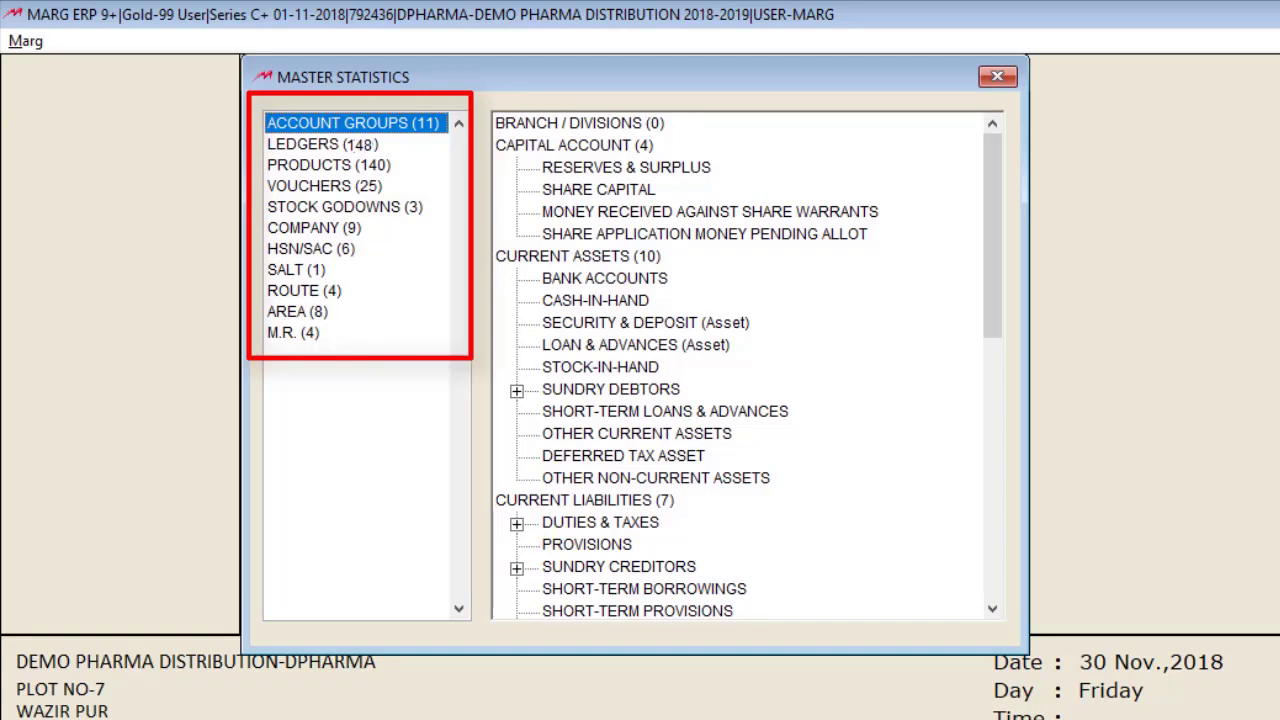
pyautogui.click(328, 164)
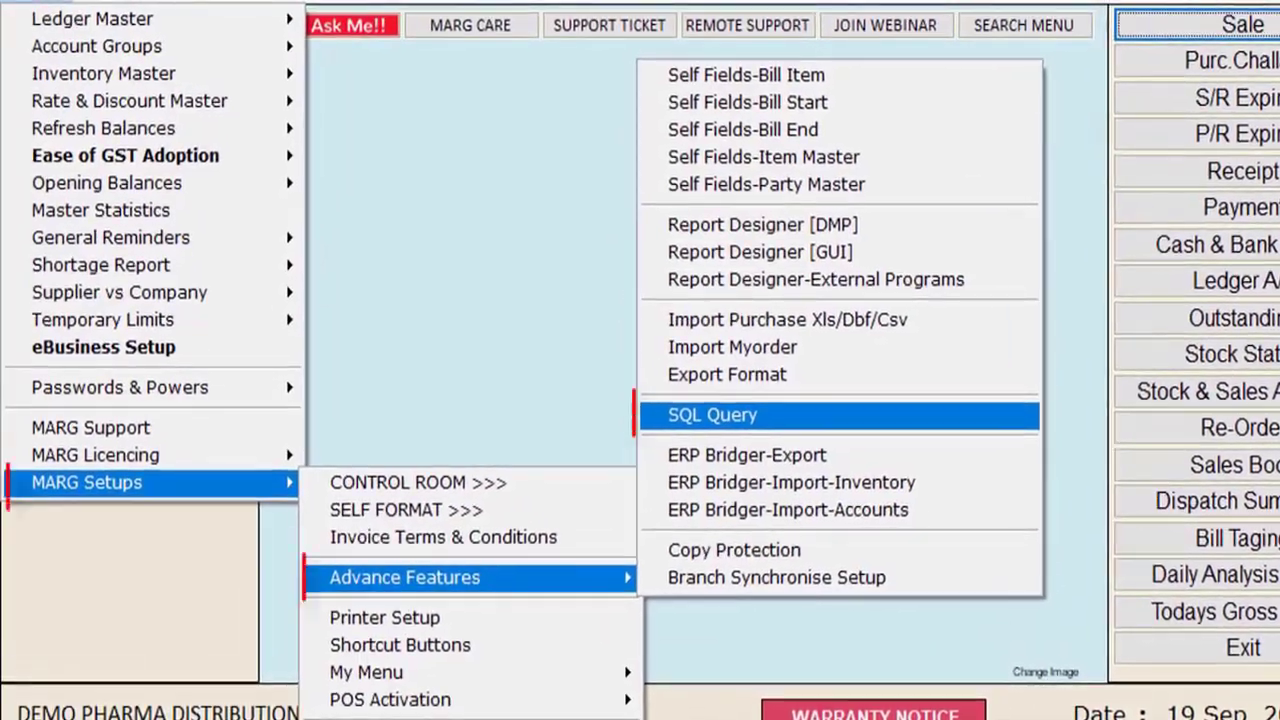
# - Launch SQL Query from Masters > MARG Setups > Advance Features
pyautogui.press('Return')
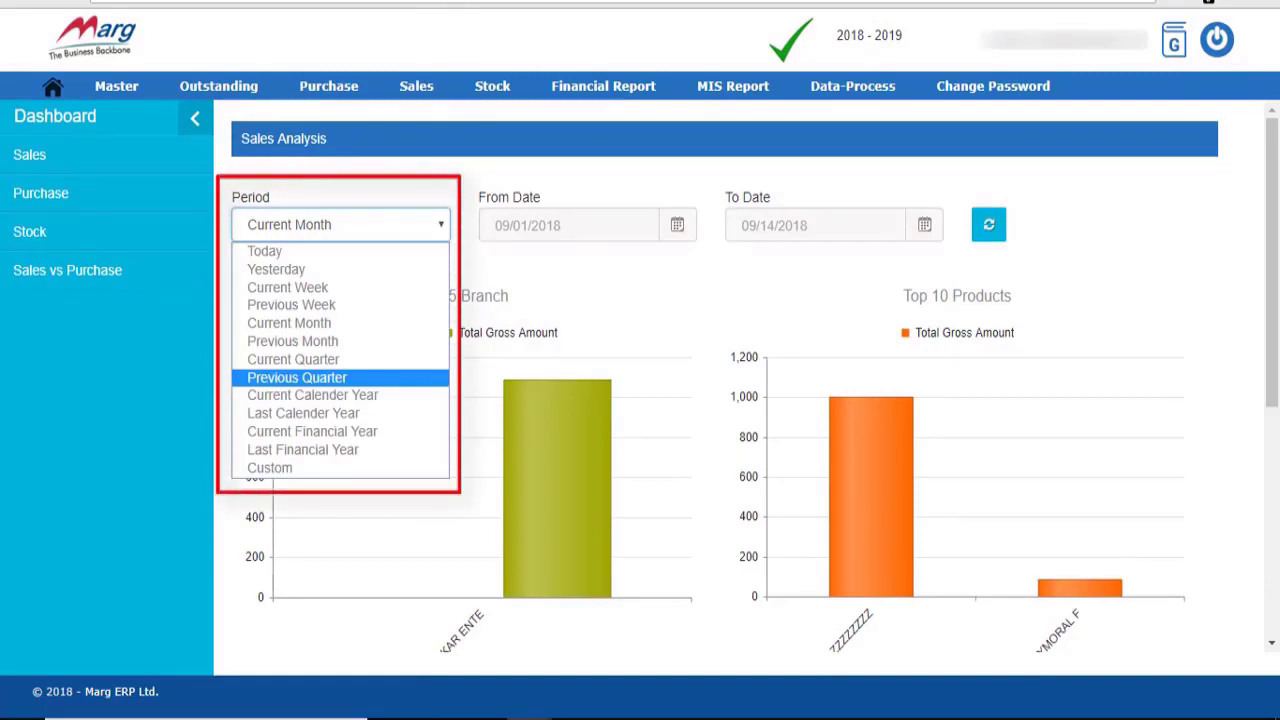
# - Show Previous Quarter sales analysis (04/01/2018–06/30/2018) and scroll through the charts
pyautogui.press('Return')
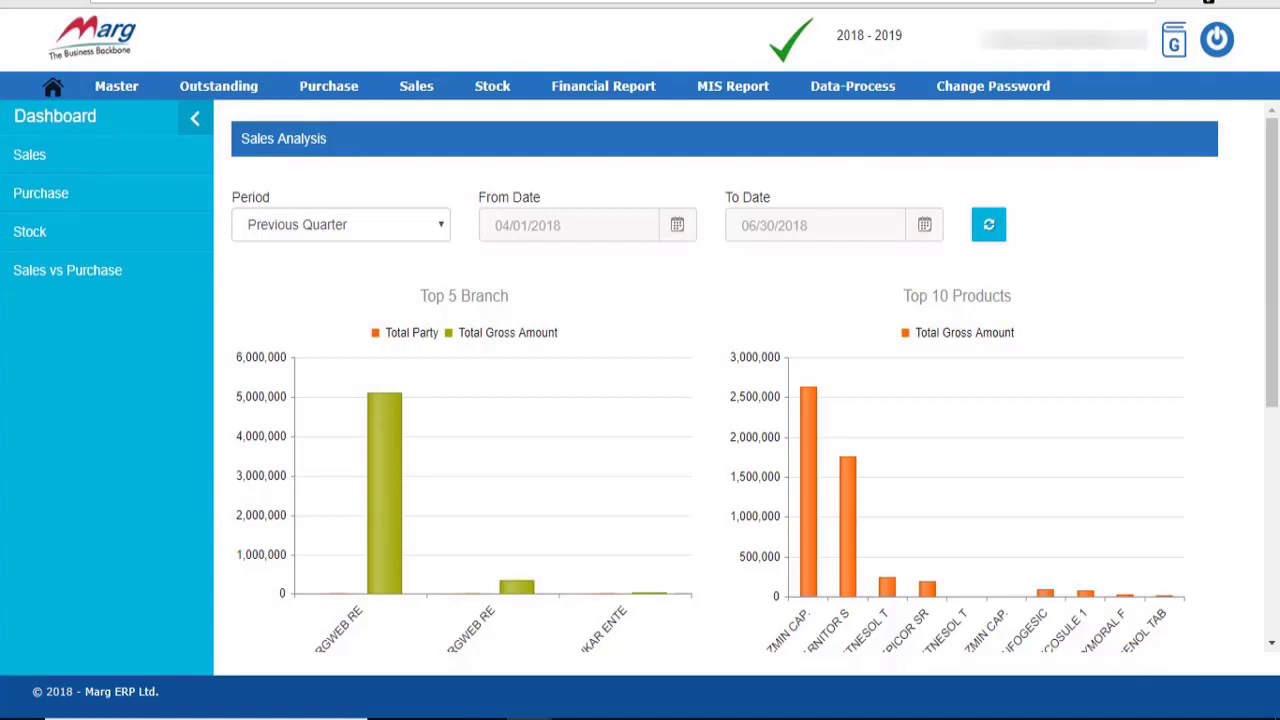
pyautogui.scroll(-4, 740, 390)
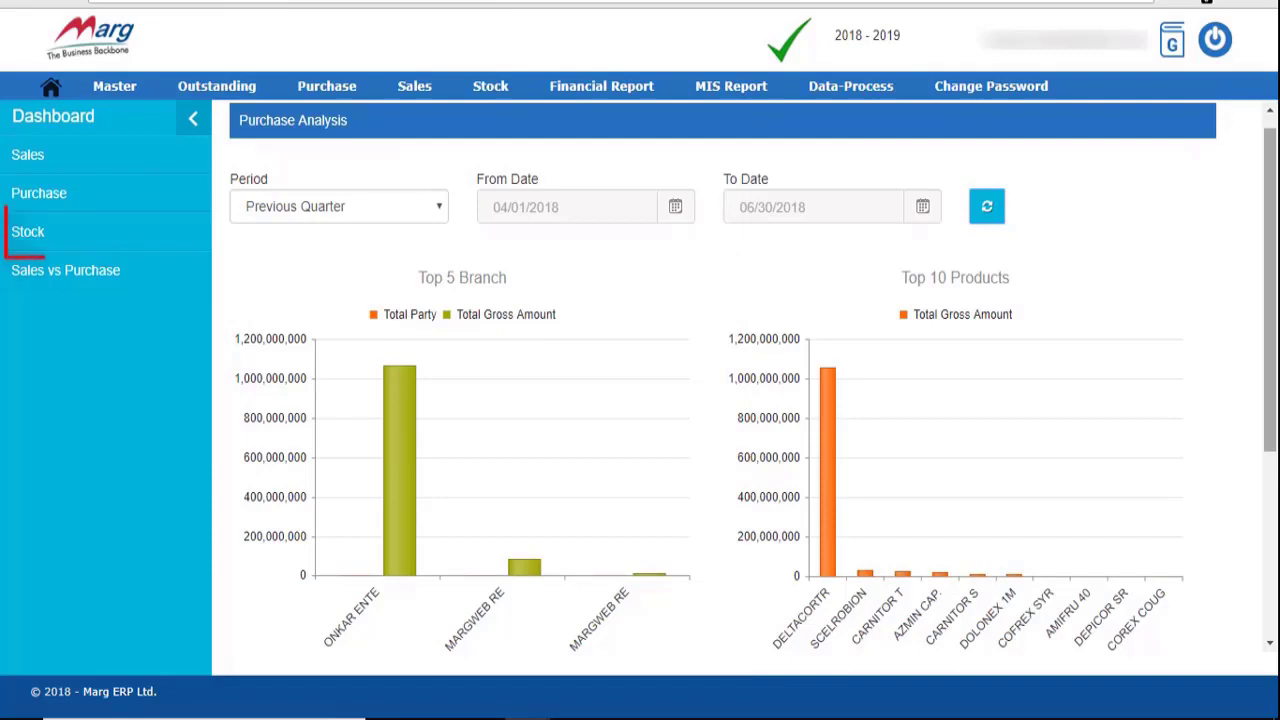
# - Open the Stock analysis and change its Valuation On setting from Rate-A to Rate-B
pyautogui.click(28, 231)
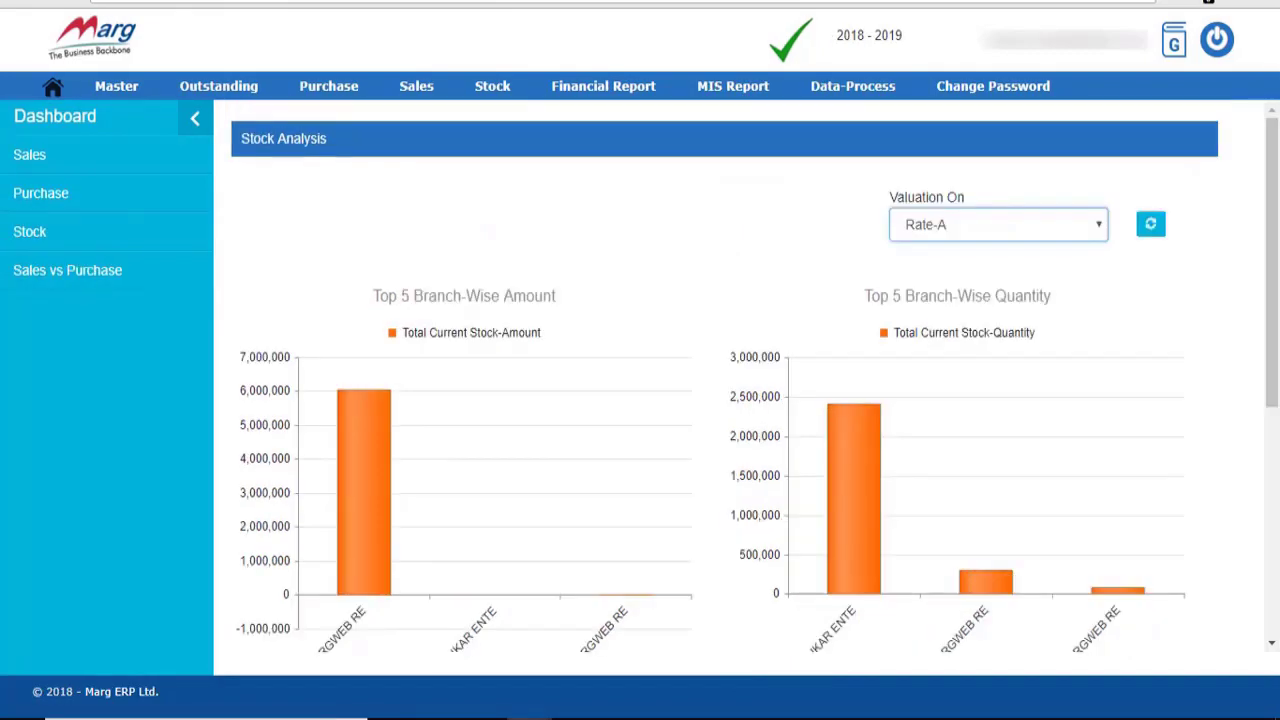
pyautogui.hotkey('alt', 'Down')
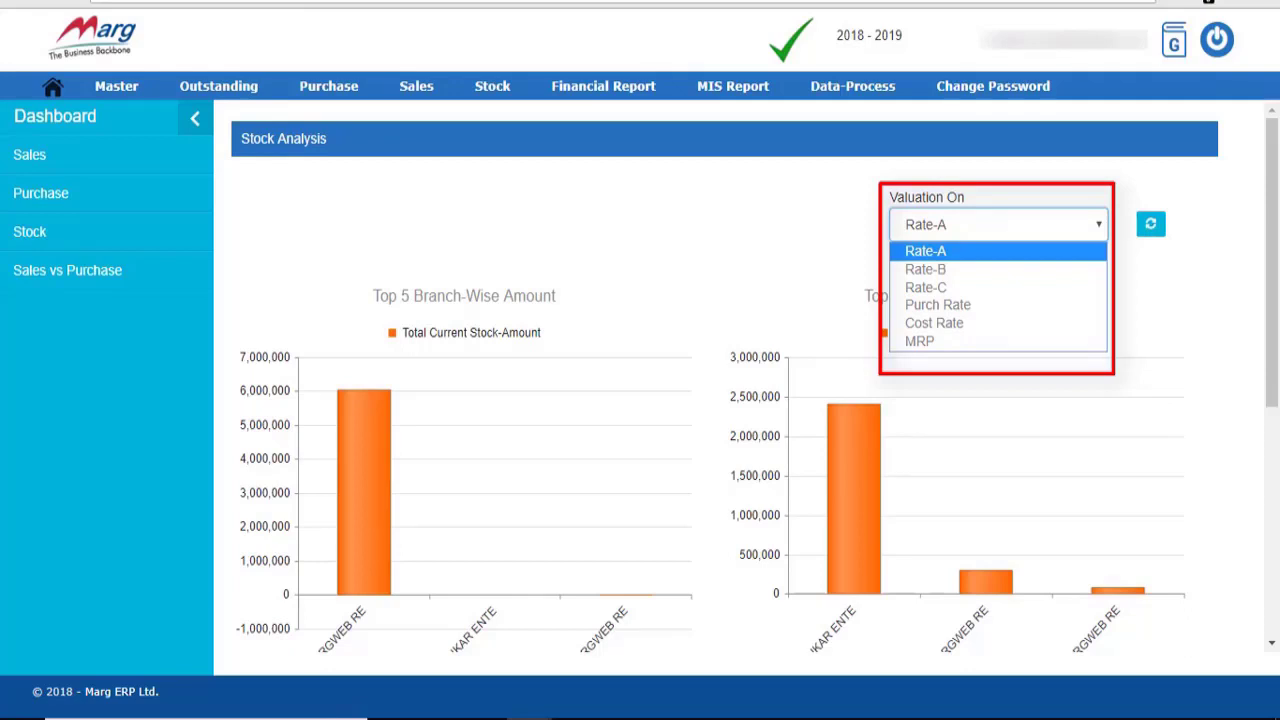
pyautogui.click(925, 269)
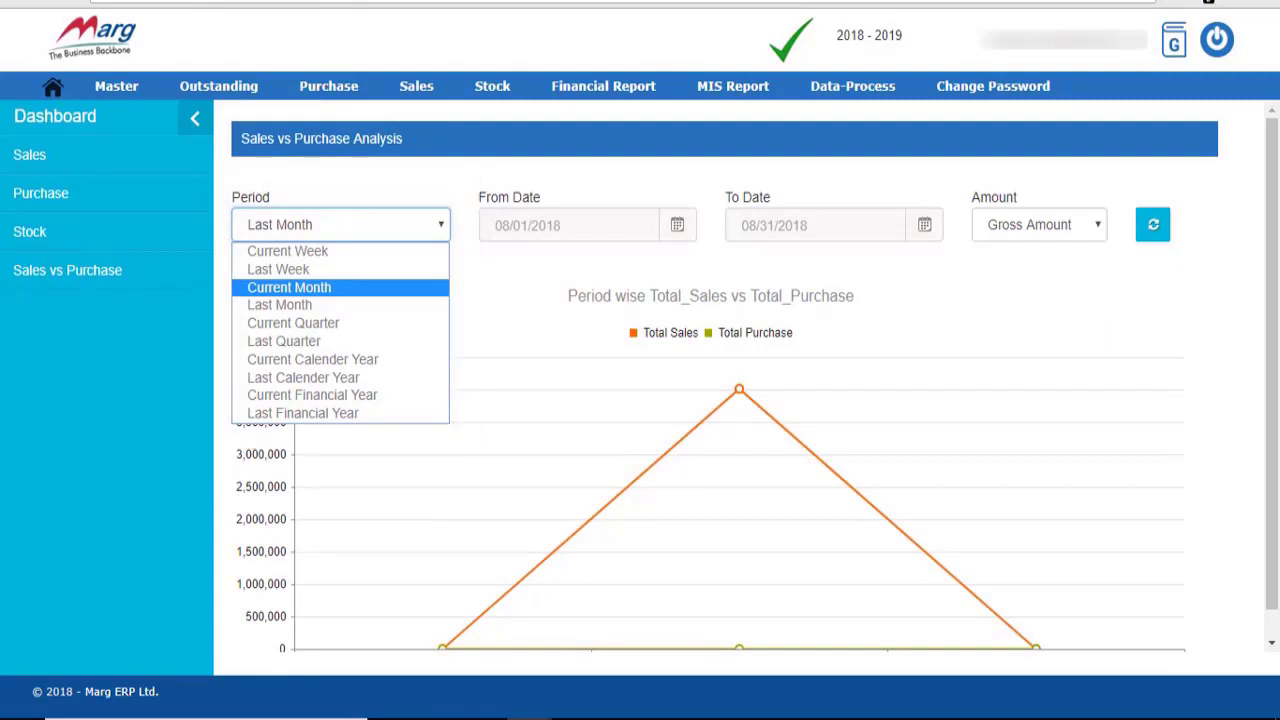
# - Set the period to the current month, read the 1,000 sales and 1,120 purchase totals, and show the Amount options
pyautogui.press('Return')
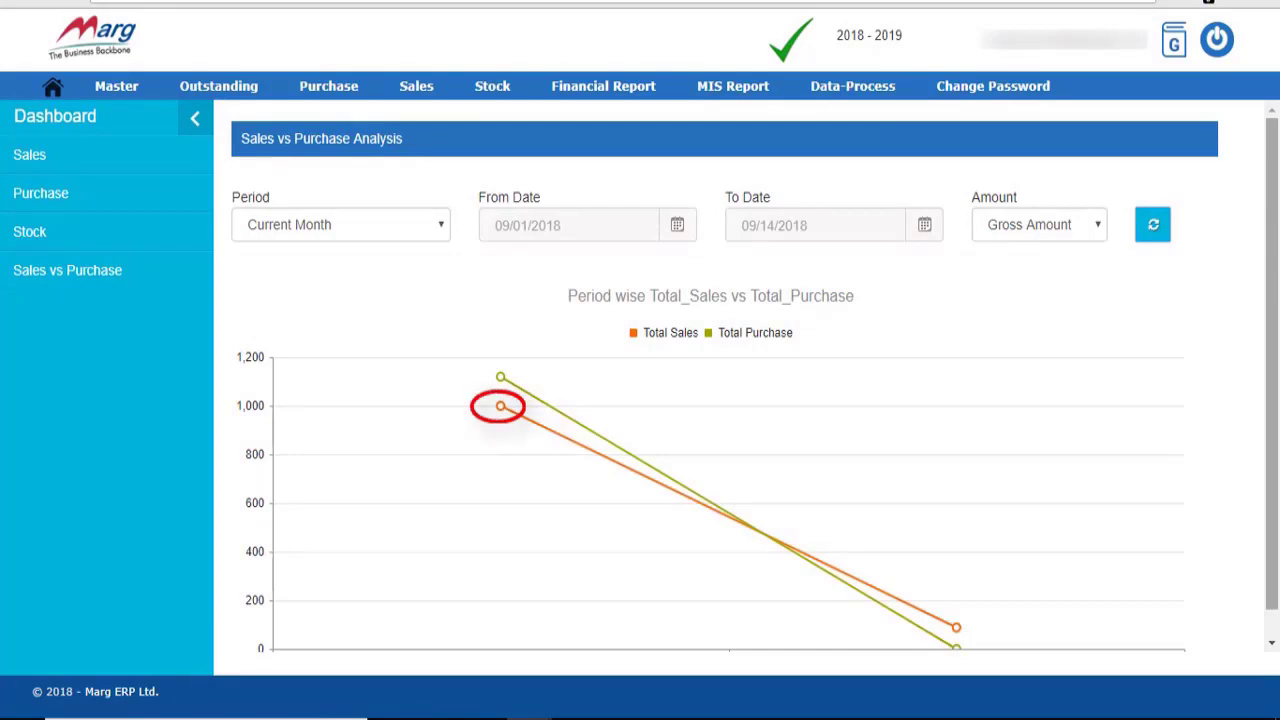
pyautogui.moveTo(500, 405)
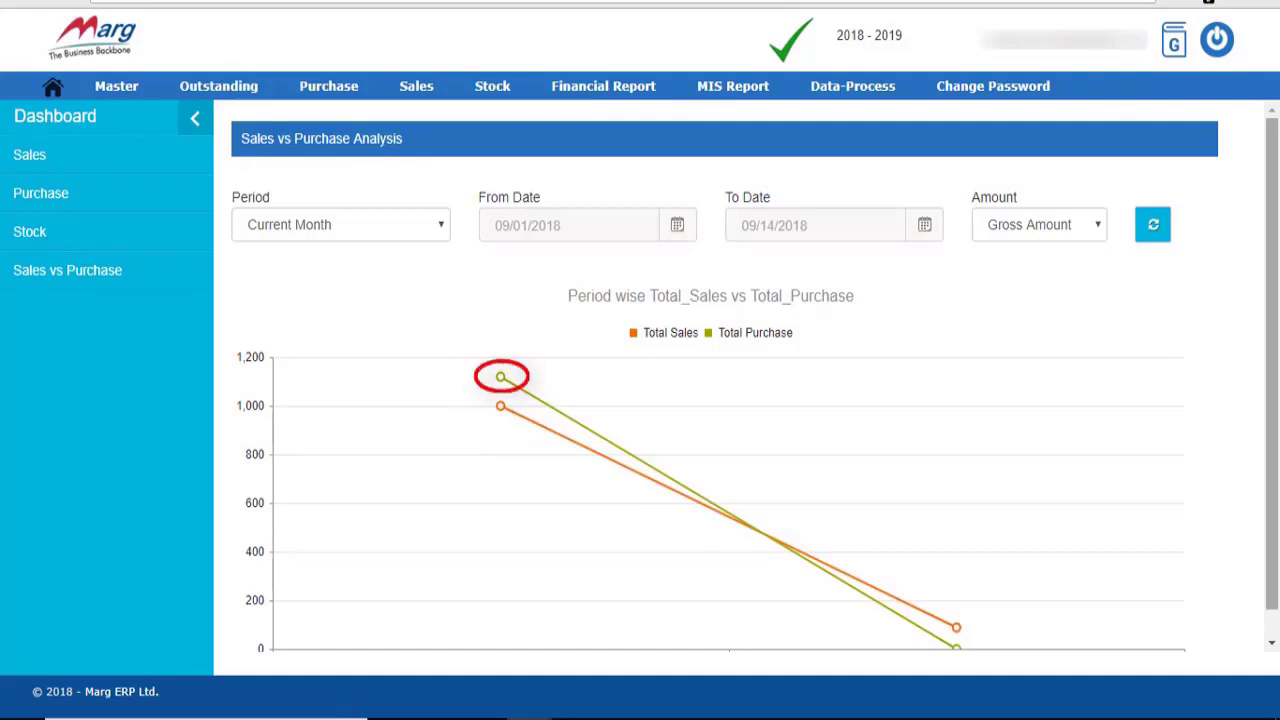
pyautogui.moveTo(500, 376)
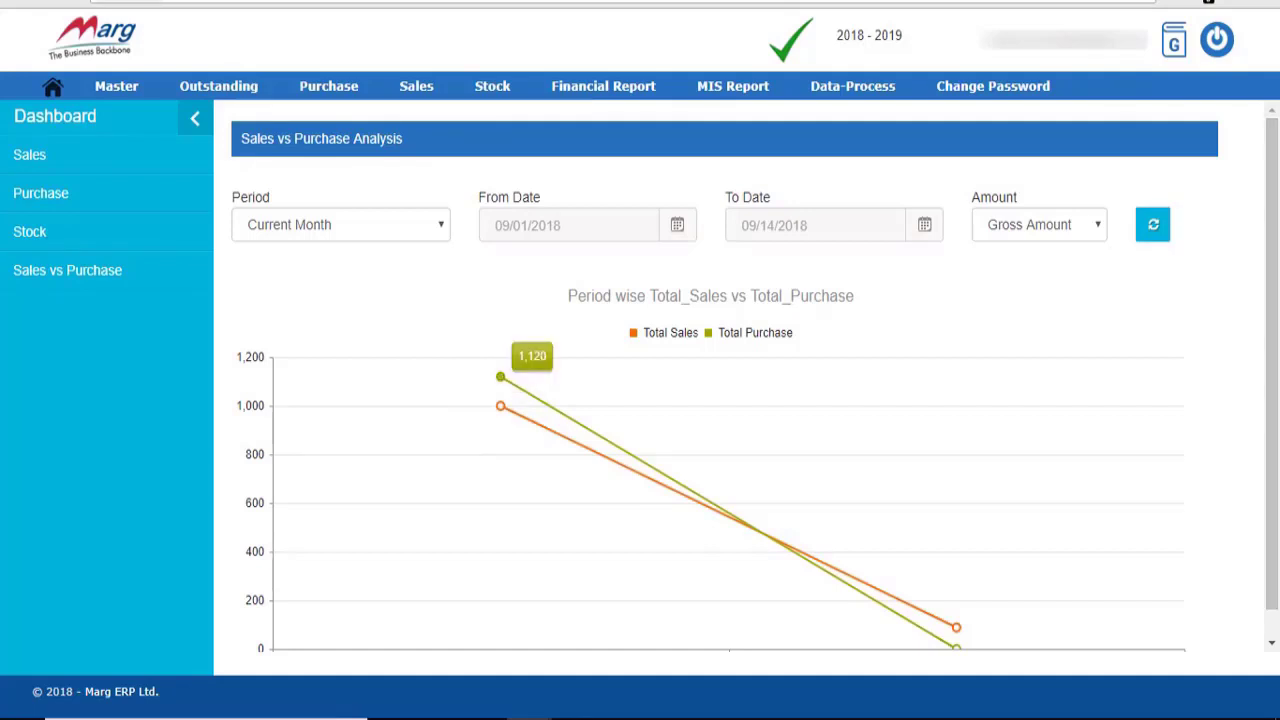
pyautogui.click(1039, 224)
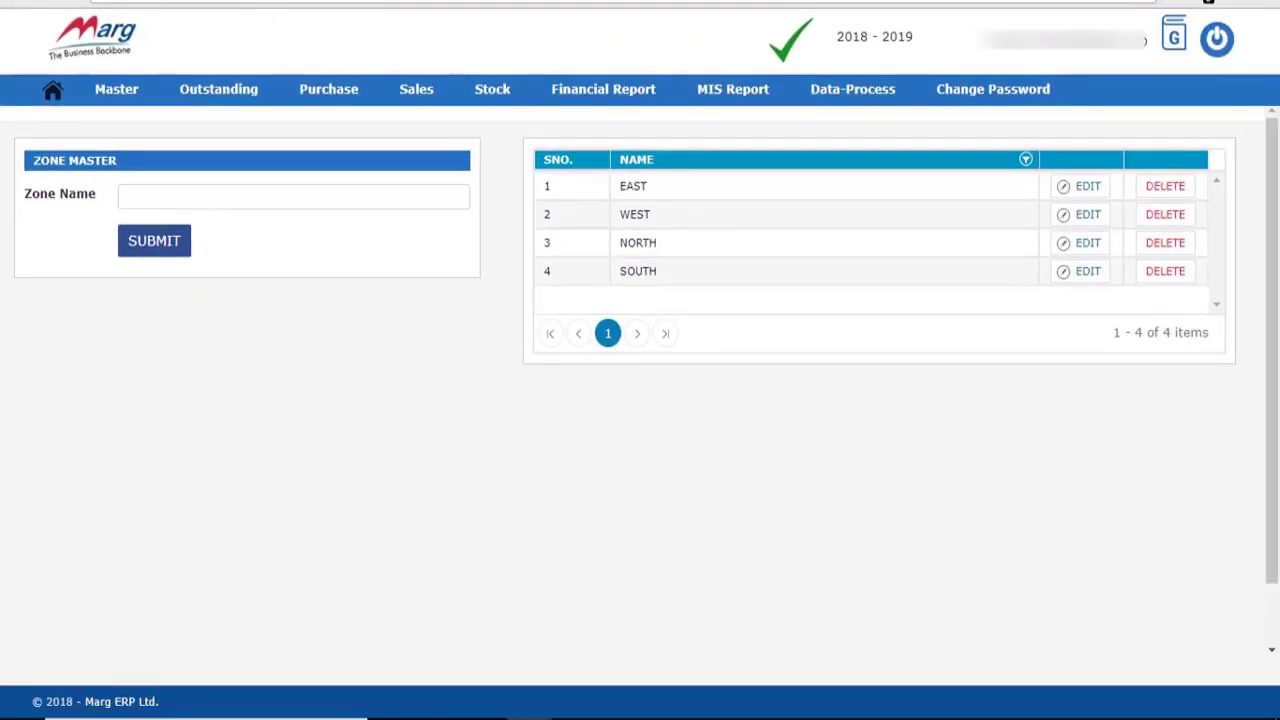
# - Add a North West zone and a Punjab state under the North zone
pyautogui.write('North West')
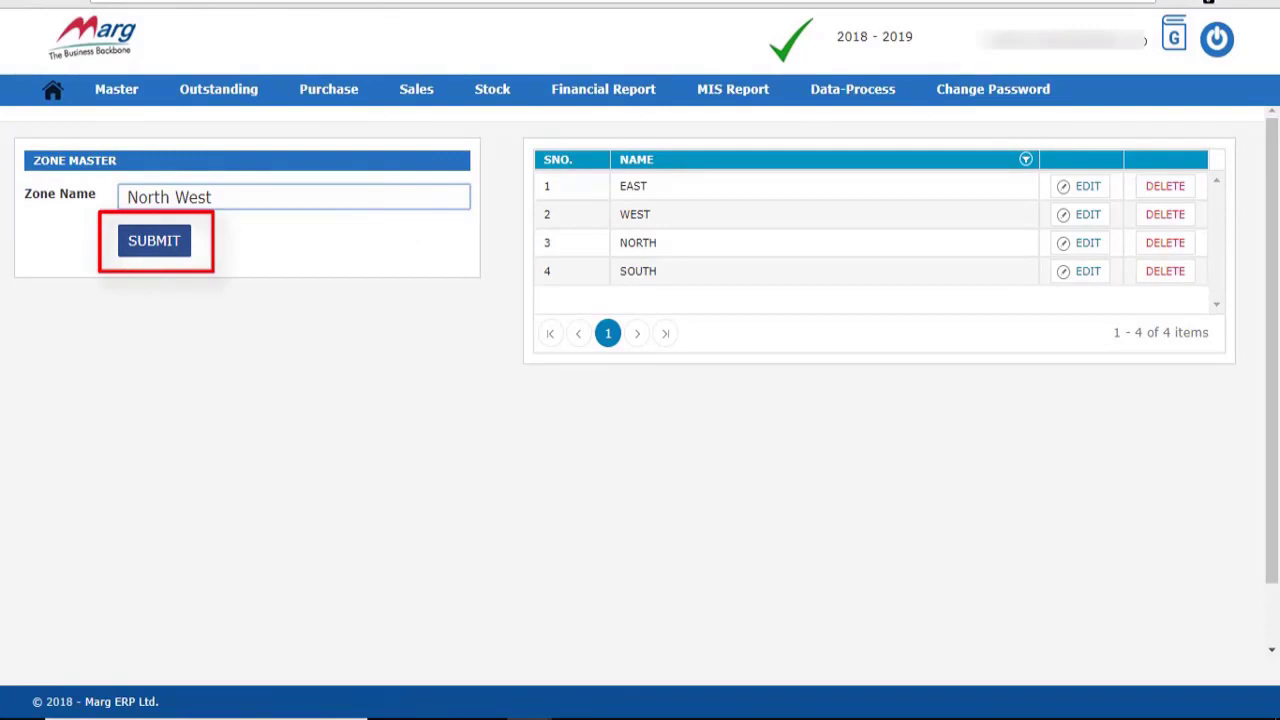
pyautogui.press('Return')
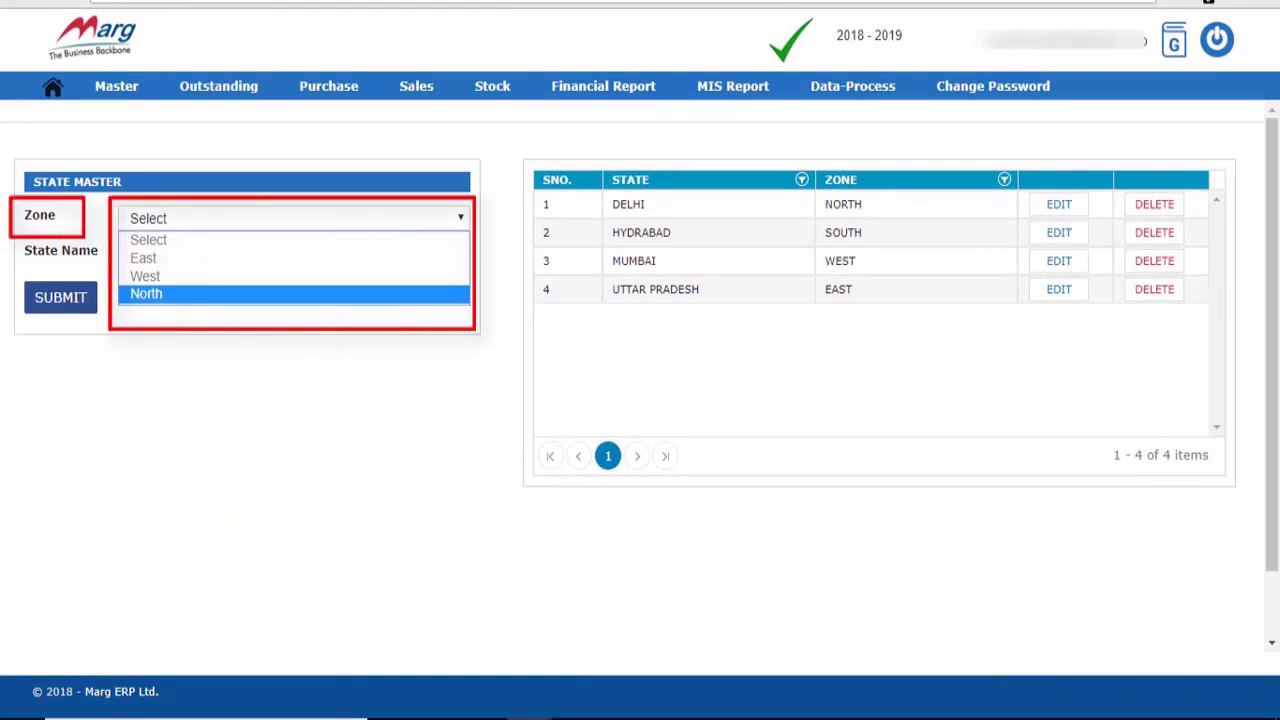
pyautogui.press('Return')
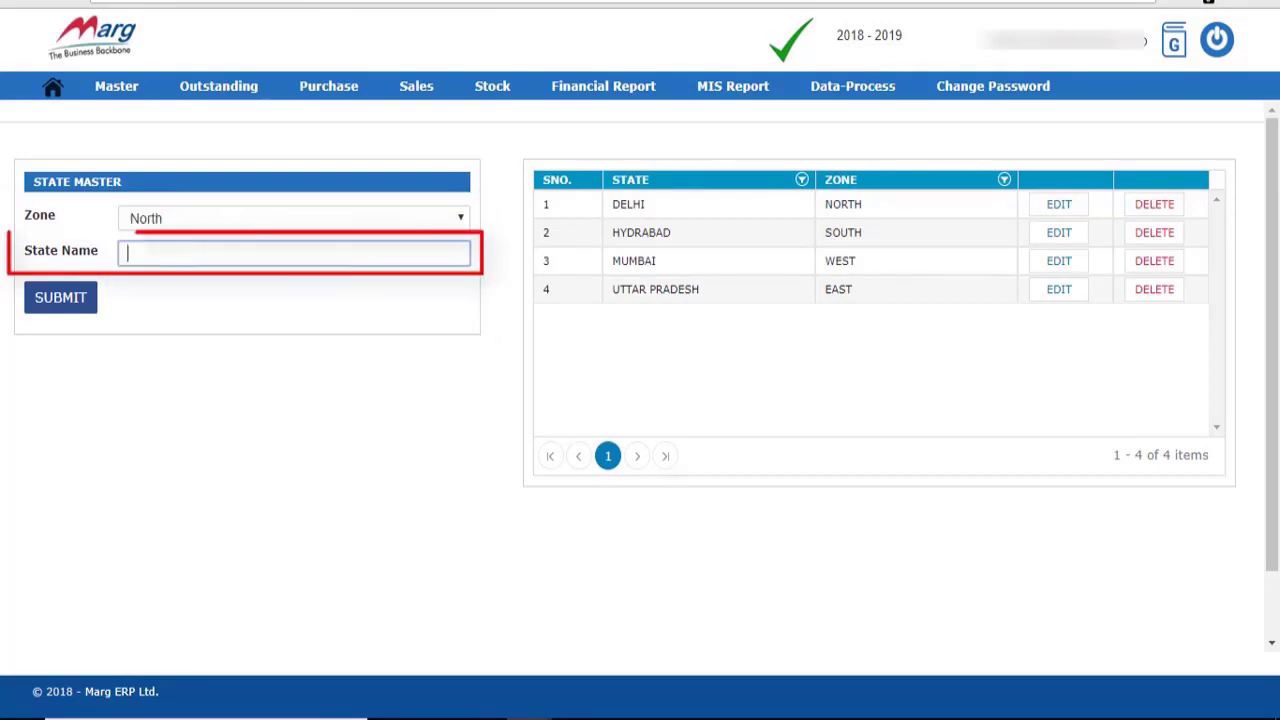
pyautogui.write('Punjab')
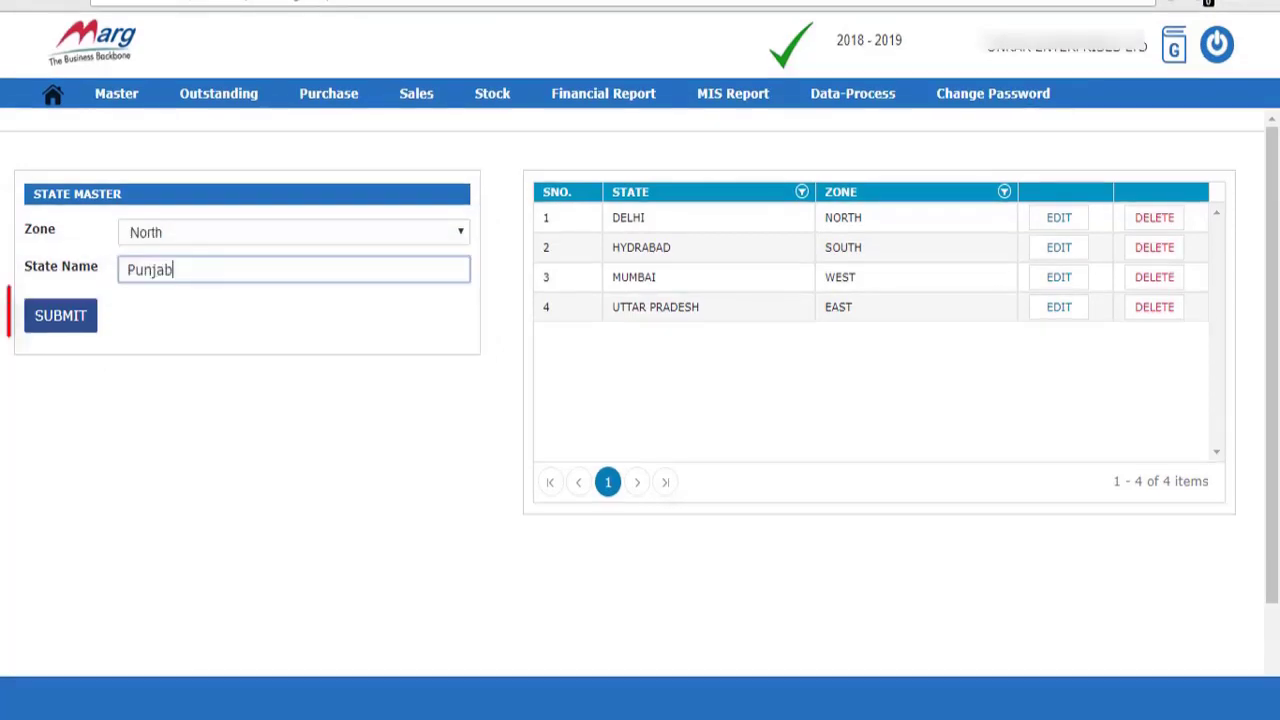
pyautogui.press('Return')
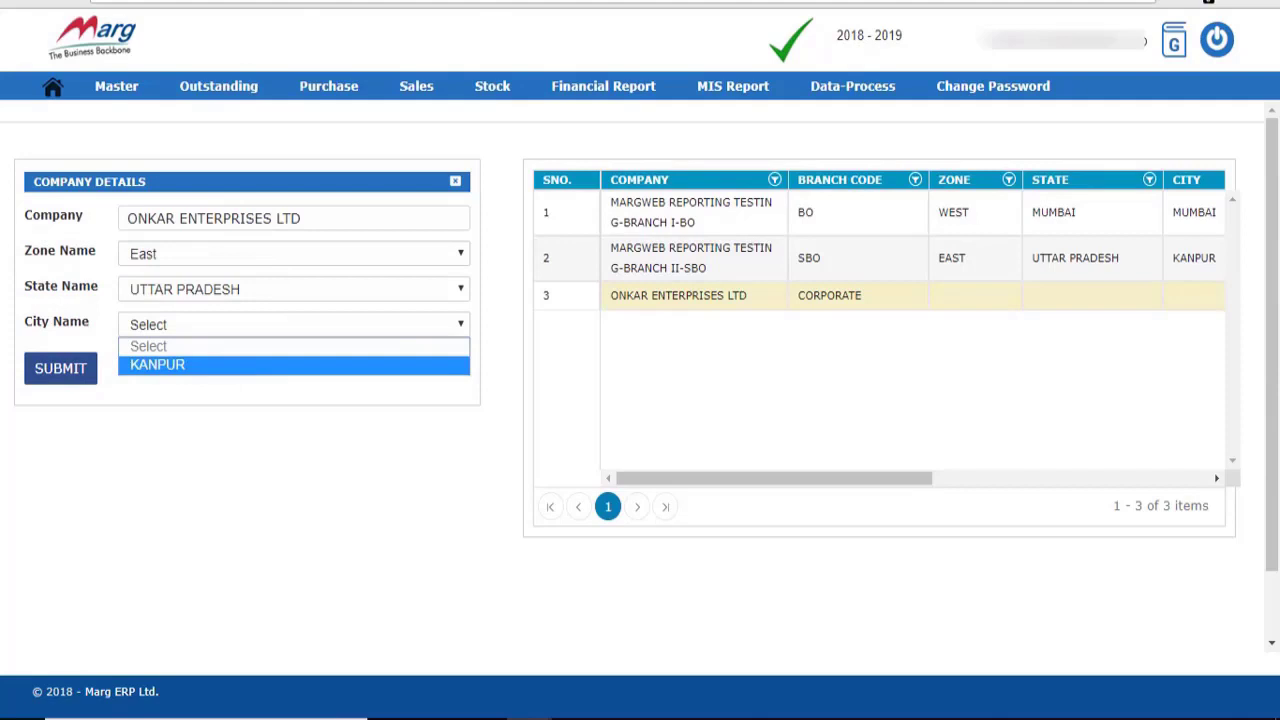
# - Set the CORPORATE company to zone East, state Uttar Pradesh, city Kanpur
pyautogui.press('Return')
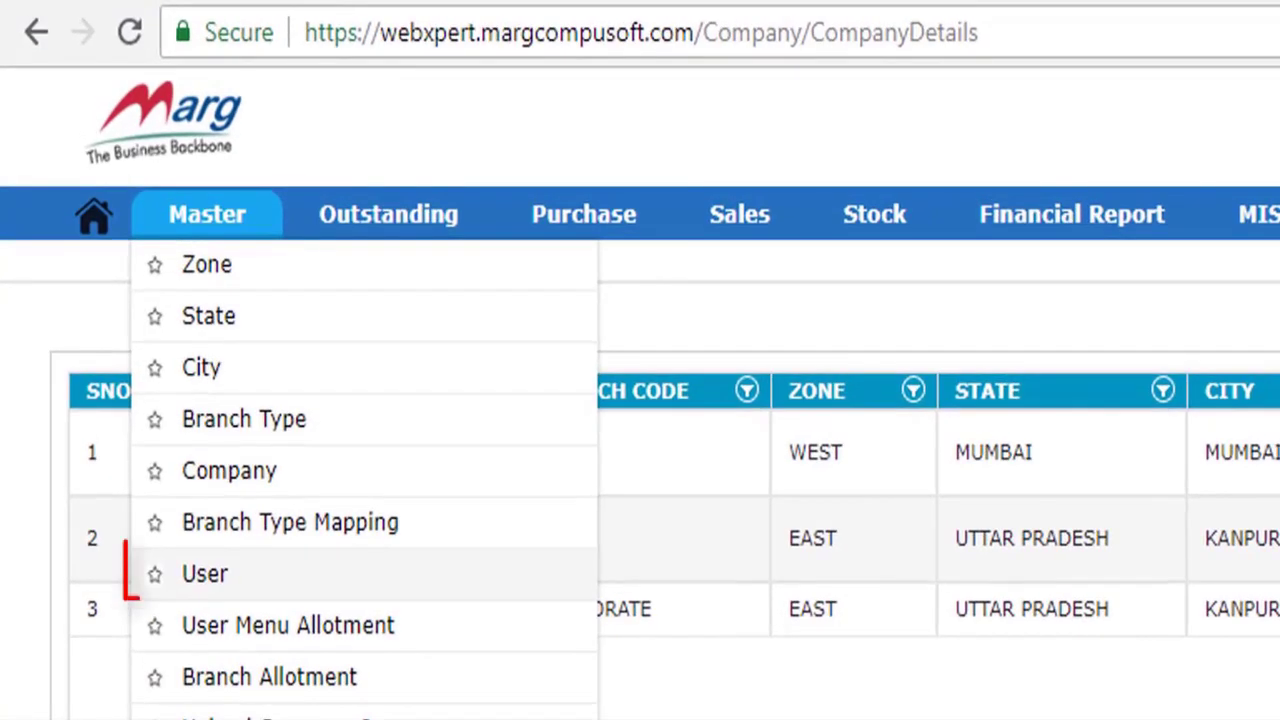
# - Add a third user with a name, e-mail ID and password
pyautogui.click(206, 571)
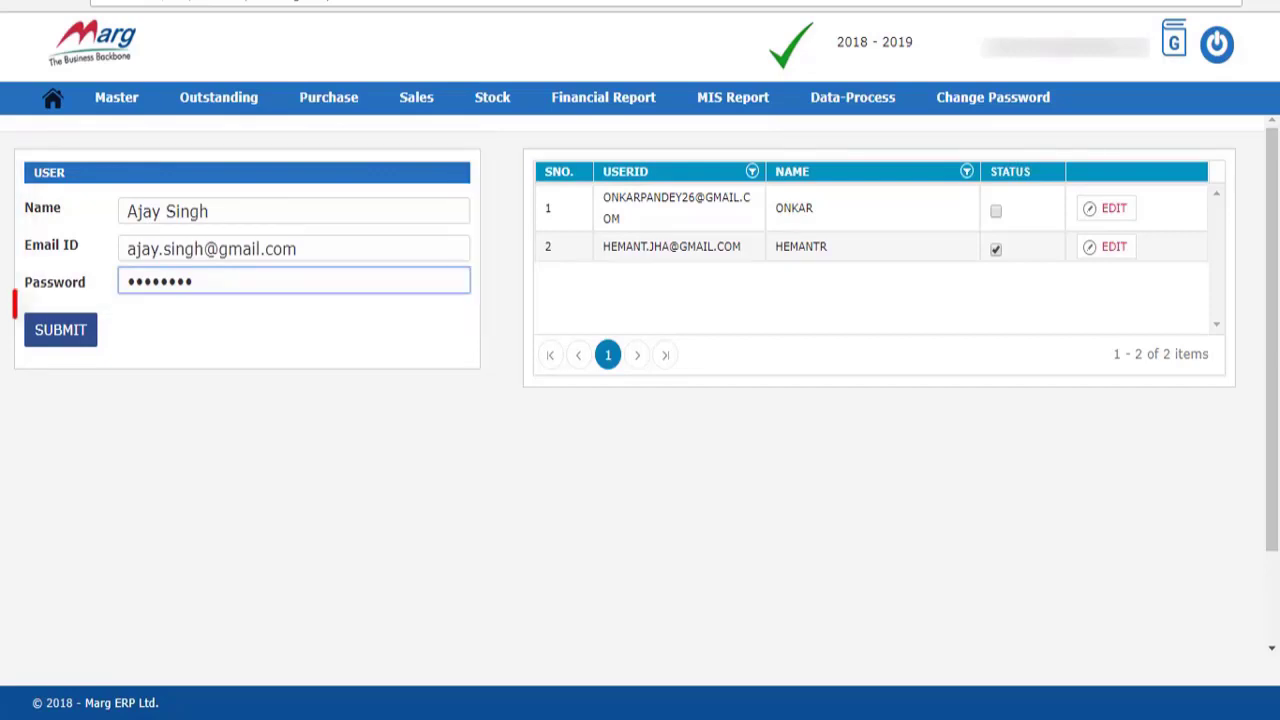
pyautogui.press('Return')
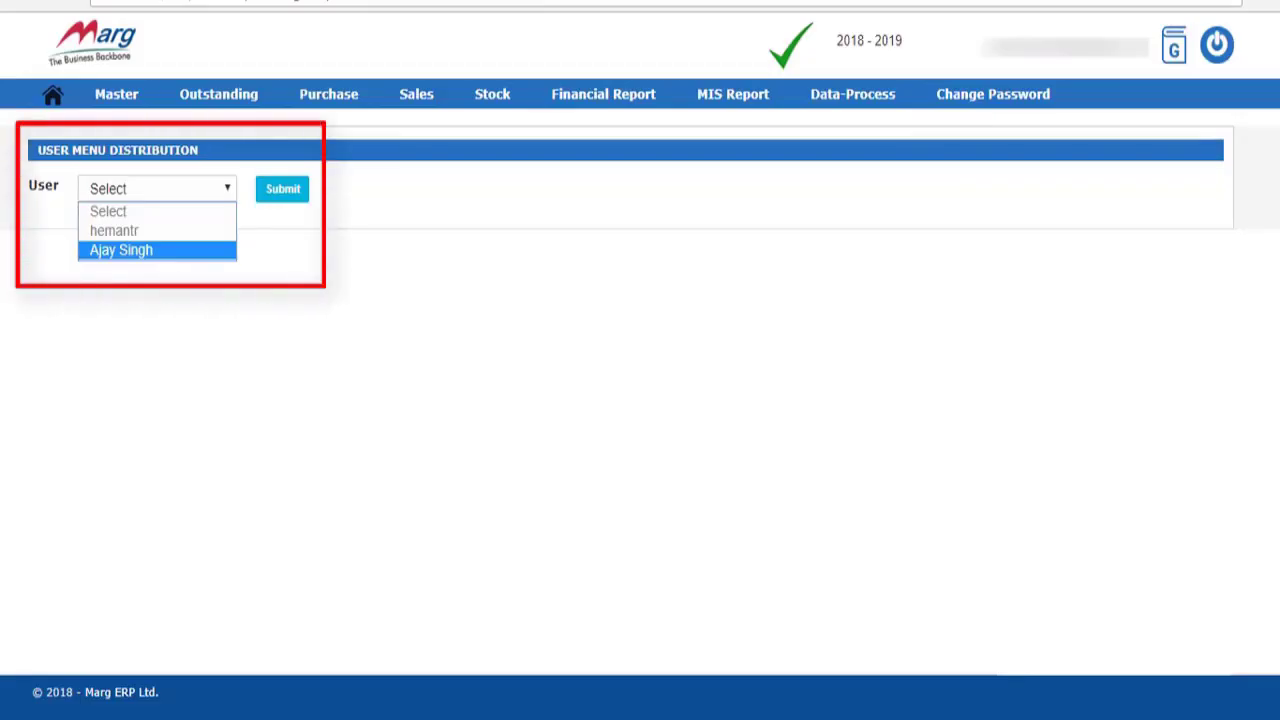
# - Load the new user's menu rights and check that the Outstanding permissions are all ticked
pyautogui.press('Return')
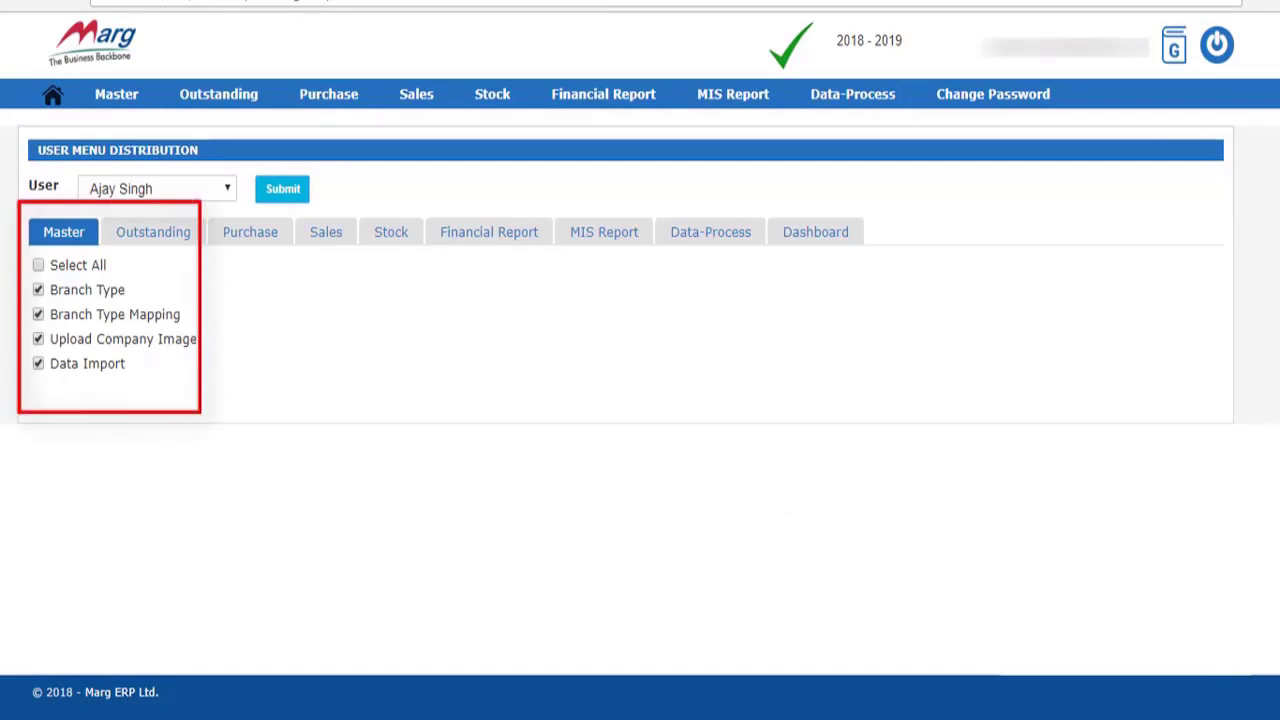
pyautogui.click(153, 231)
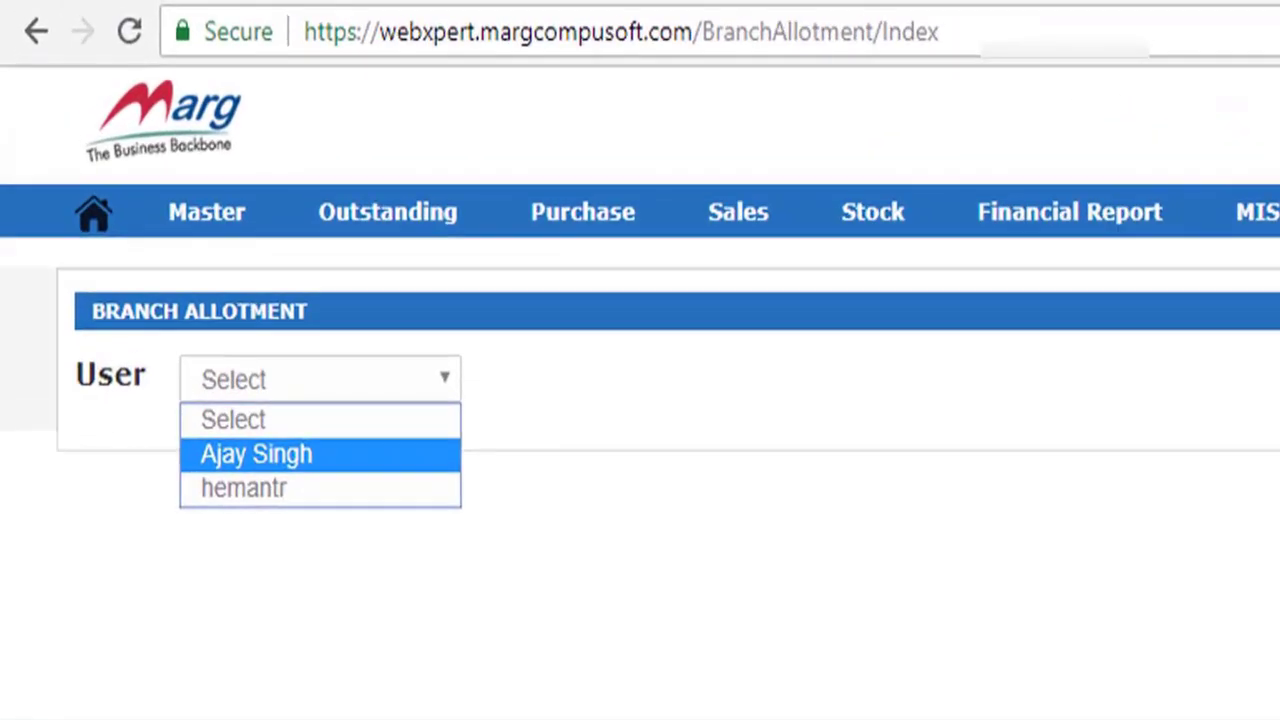
# - Select the new user on the Branch Allotment page
pyautogui.press('Return')
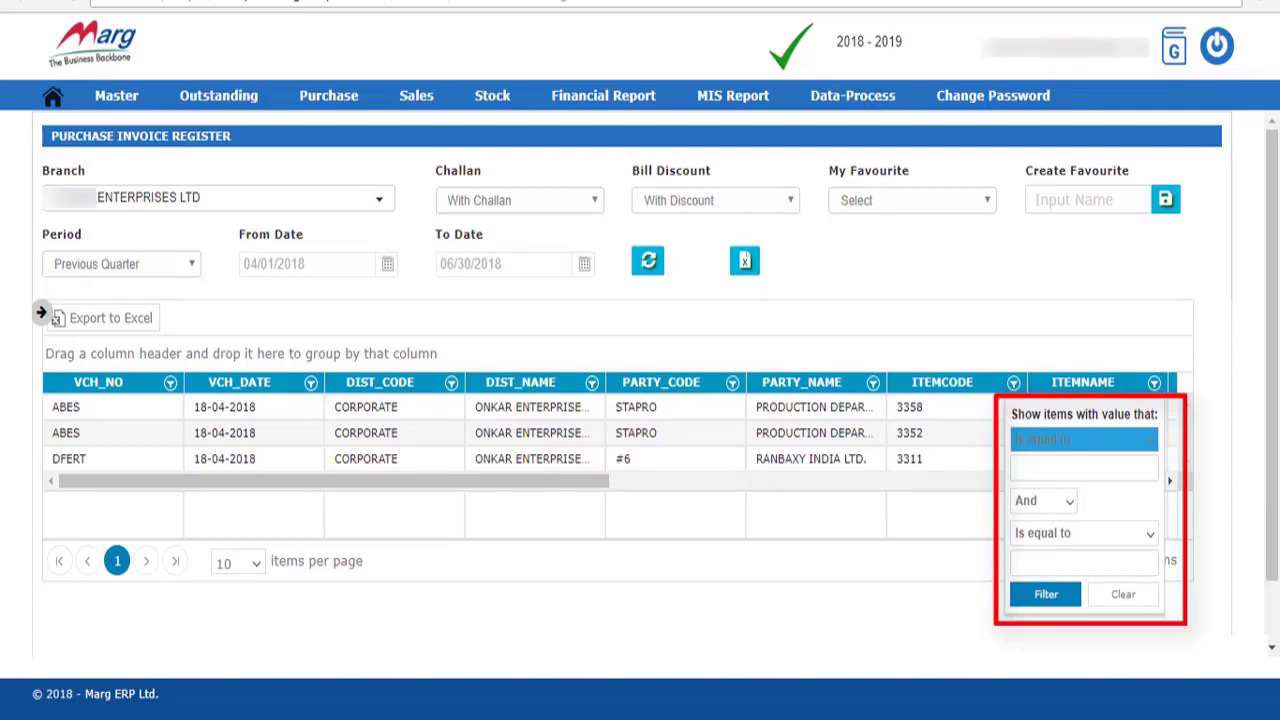
# - Filter ITEMNAME to 'Starts with' 3352, then clear the filter to restore all three rows
pyautogui.hotkey('alt', 'Down')
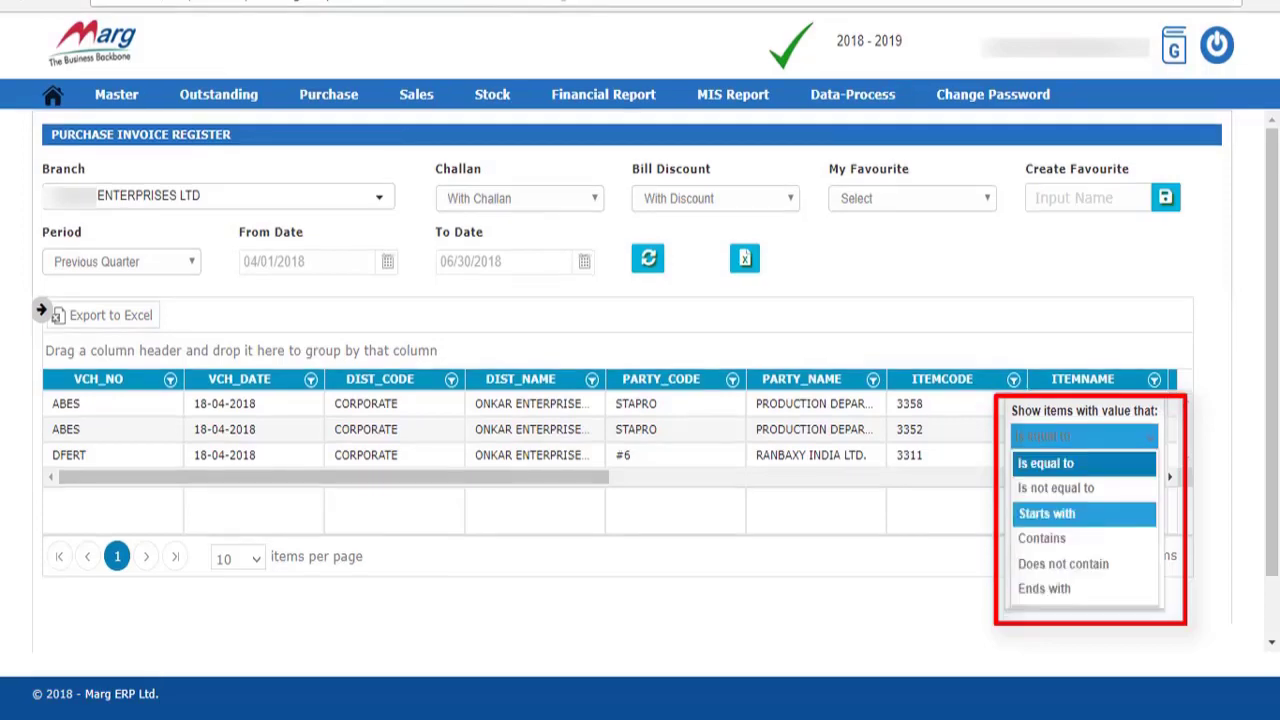
pyautogui.press('Return')
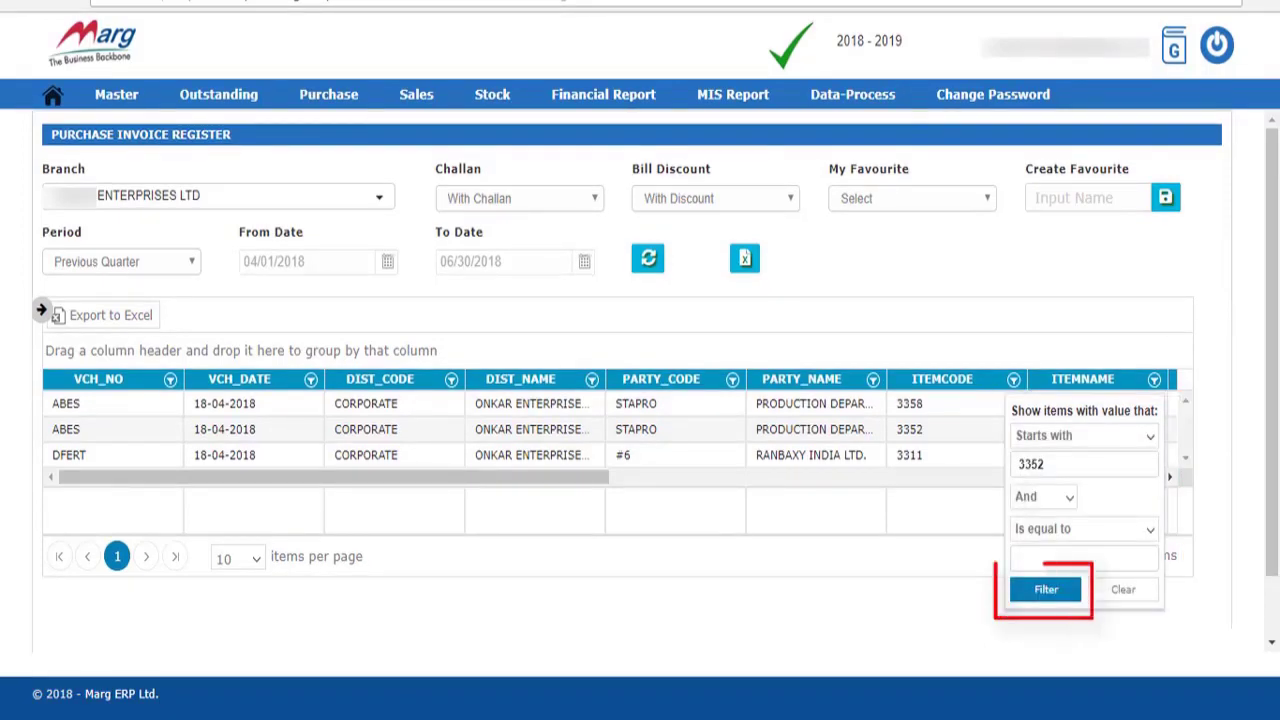
pyautogui.press('Return')
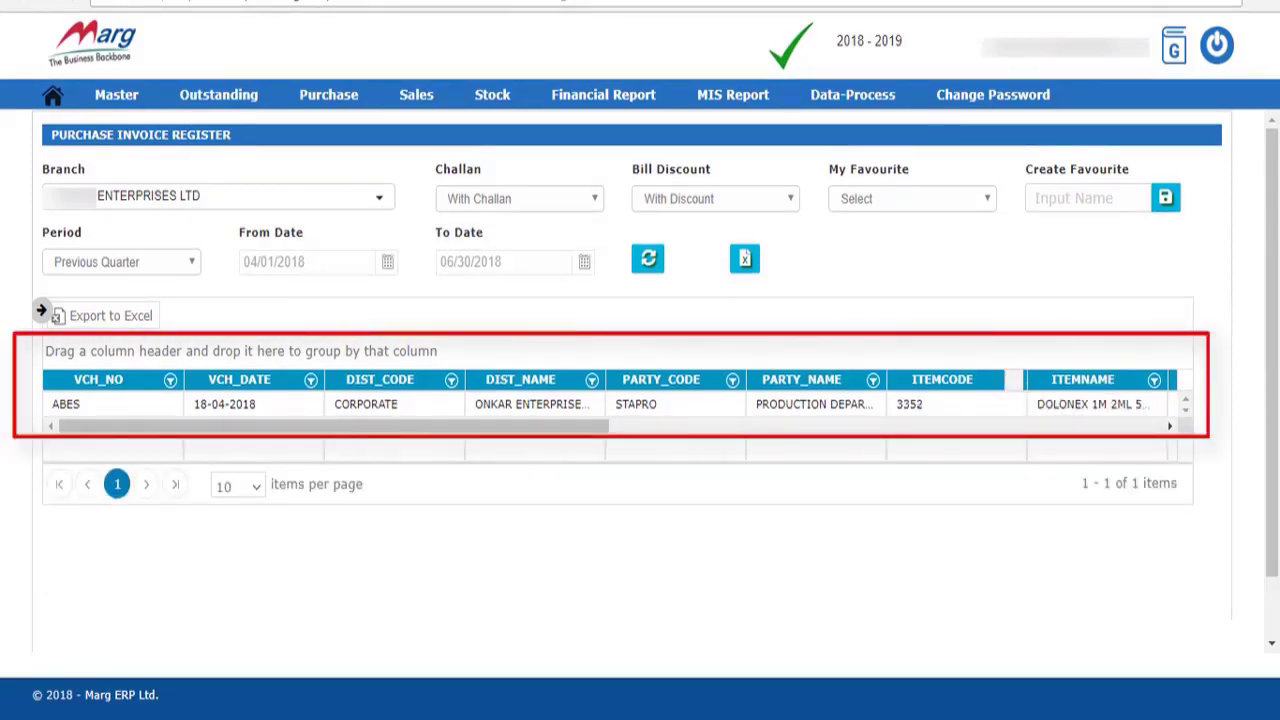
pyautogui.hotkey('alt', 'Down')
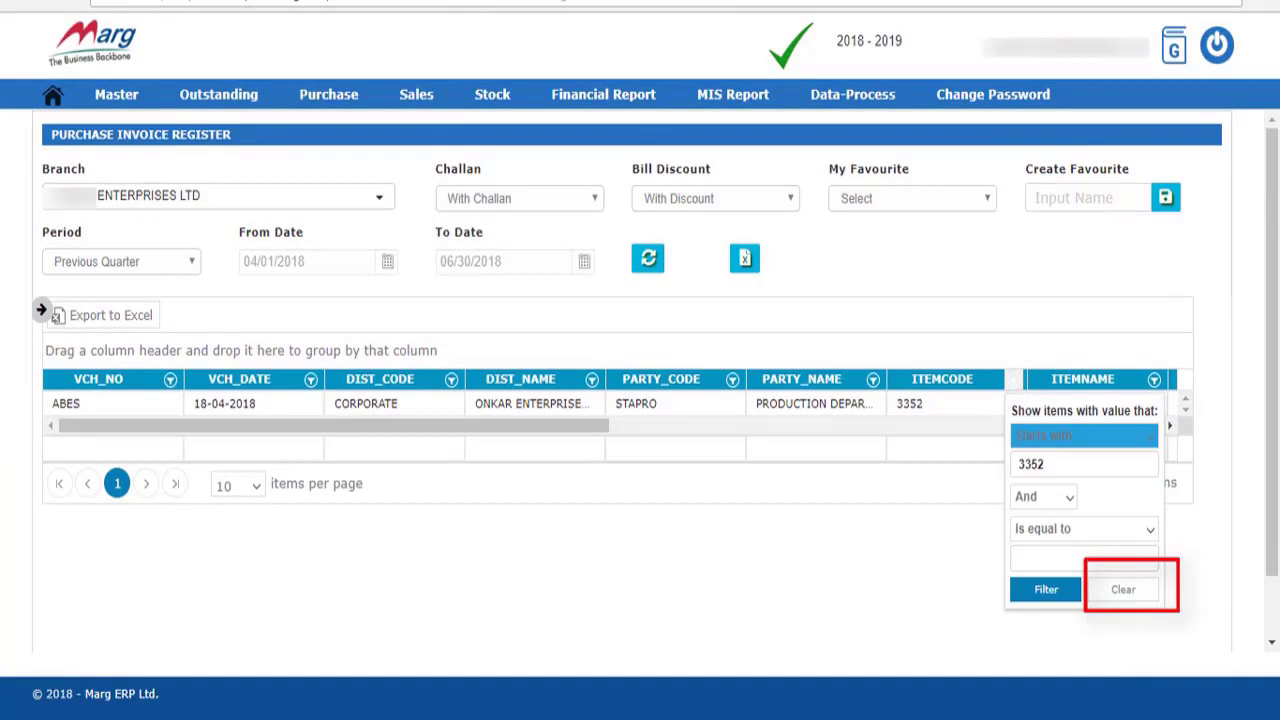
pyautogui.press('Return')
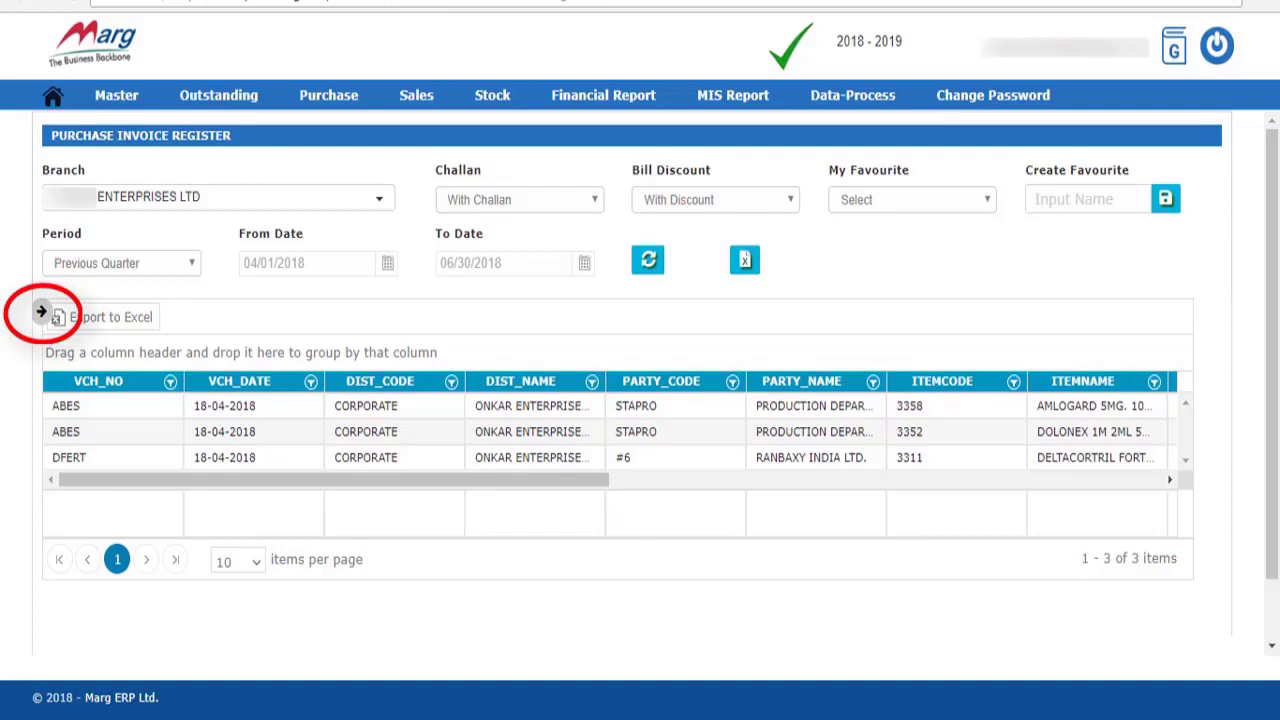
# - Load the saved Purinvoice favourite purchase report from My Favourite in the column list
pyautogui.click(41, 312)
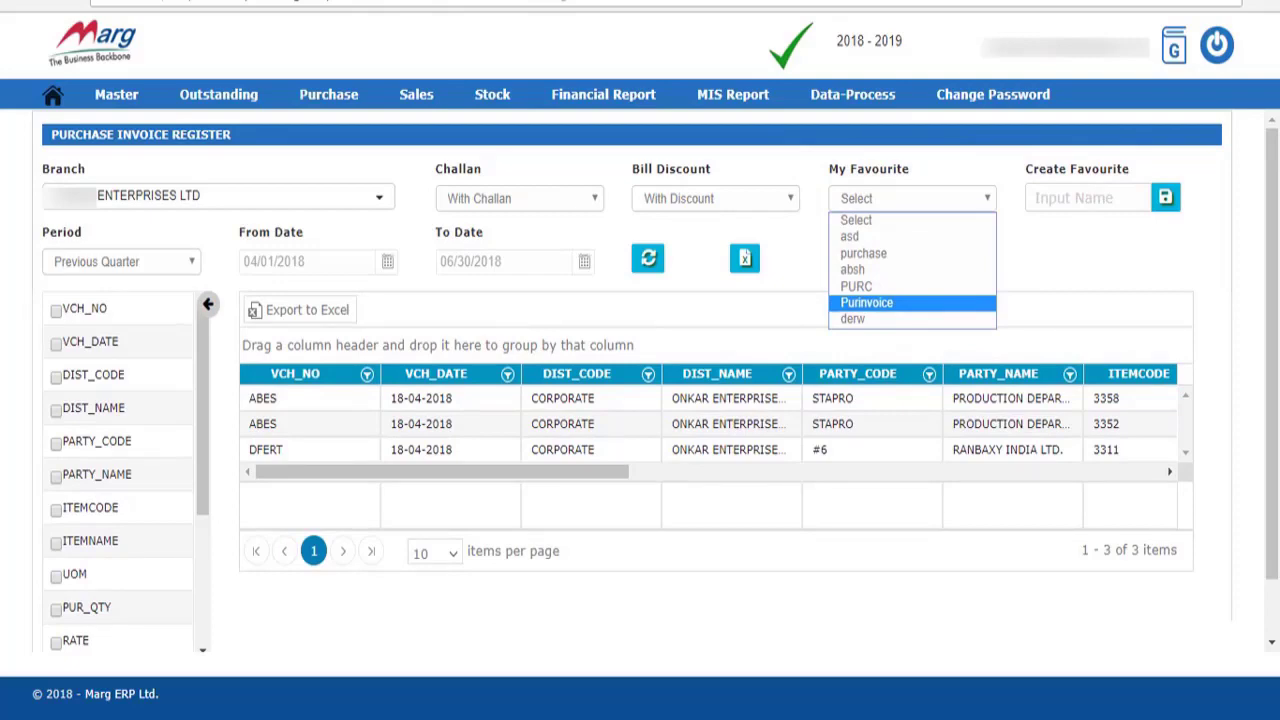
pyautogui.press('Return')
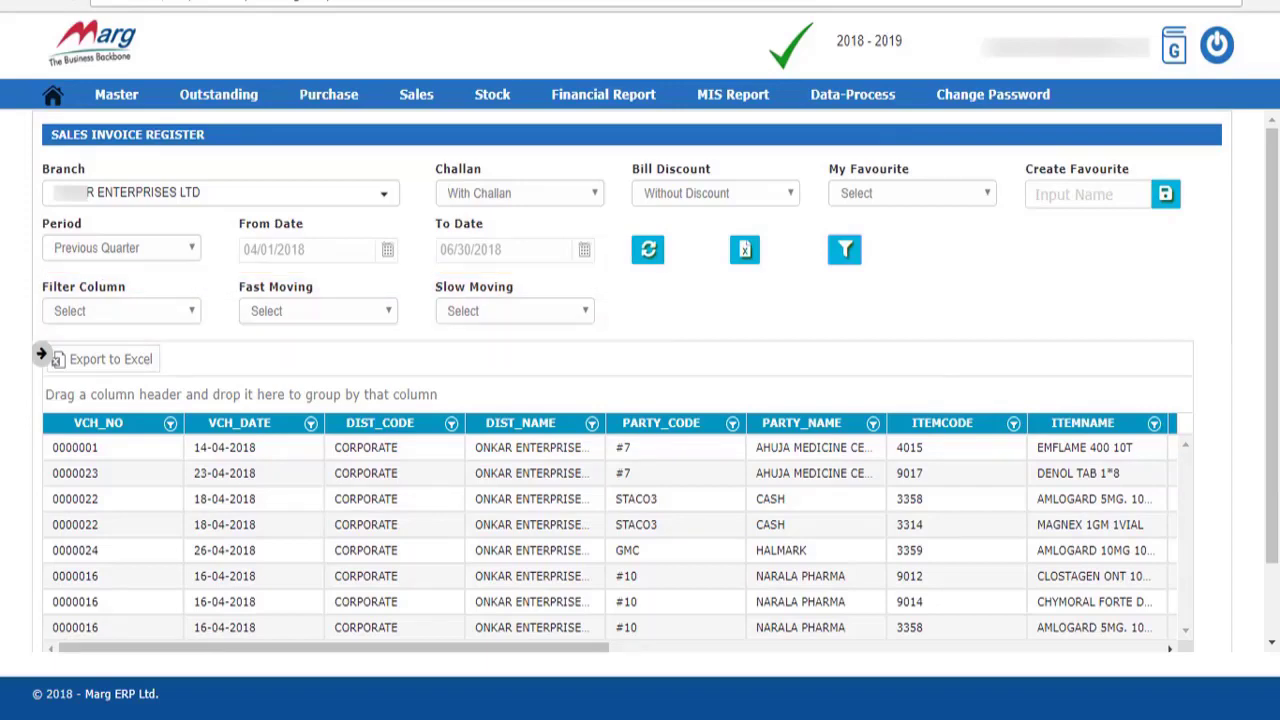
# - Rank the sales register items by Quantity and limit Fast Moving to the TOP 5
pyautogui.hotkey('alt', 'Down')
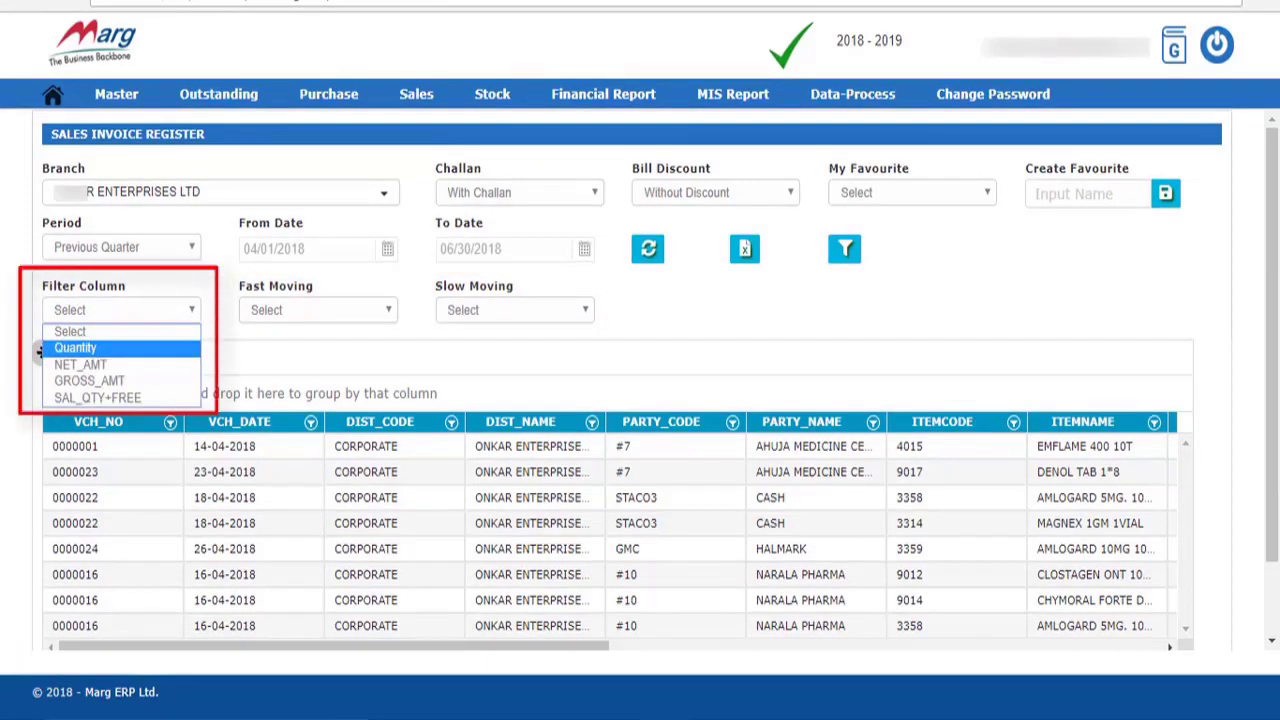
pyautogui.press('Return')
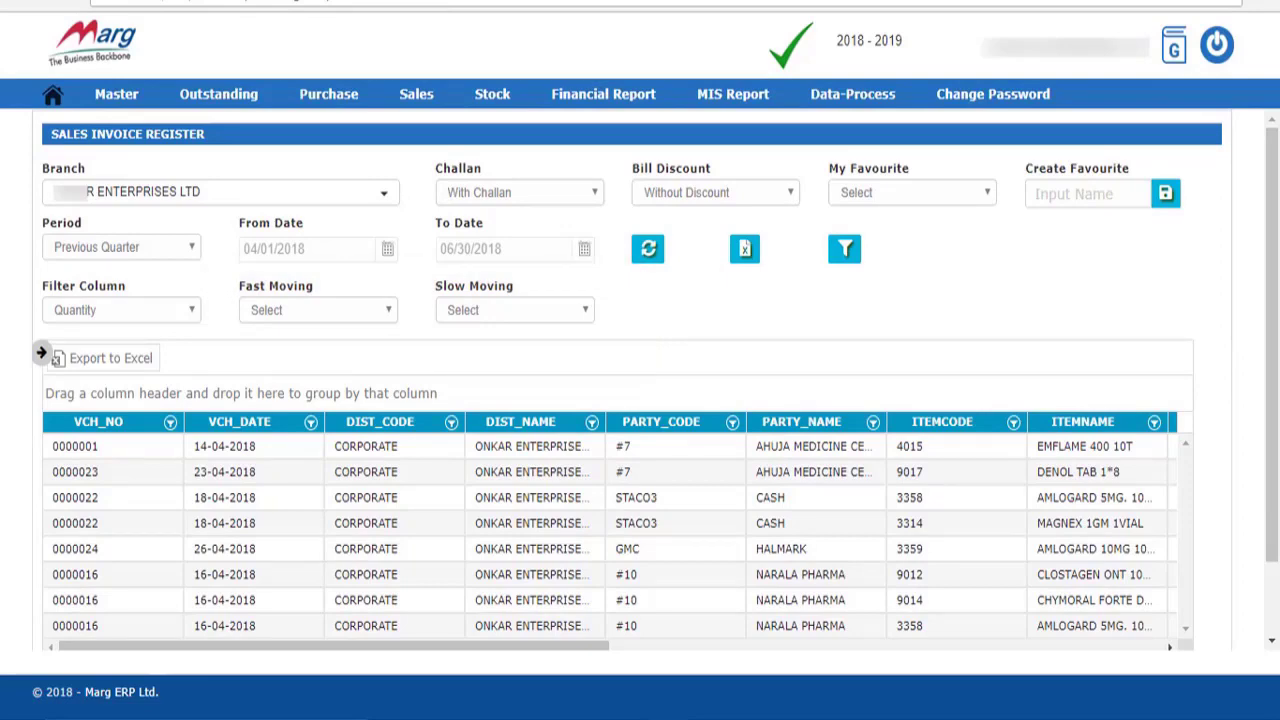
pyautogui.hotkey('alt', 'Down')
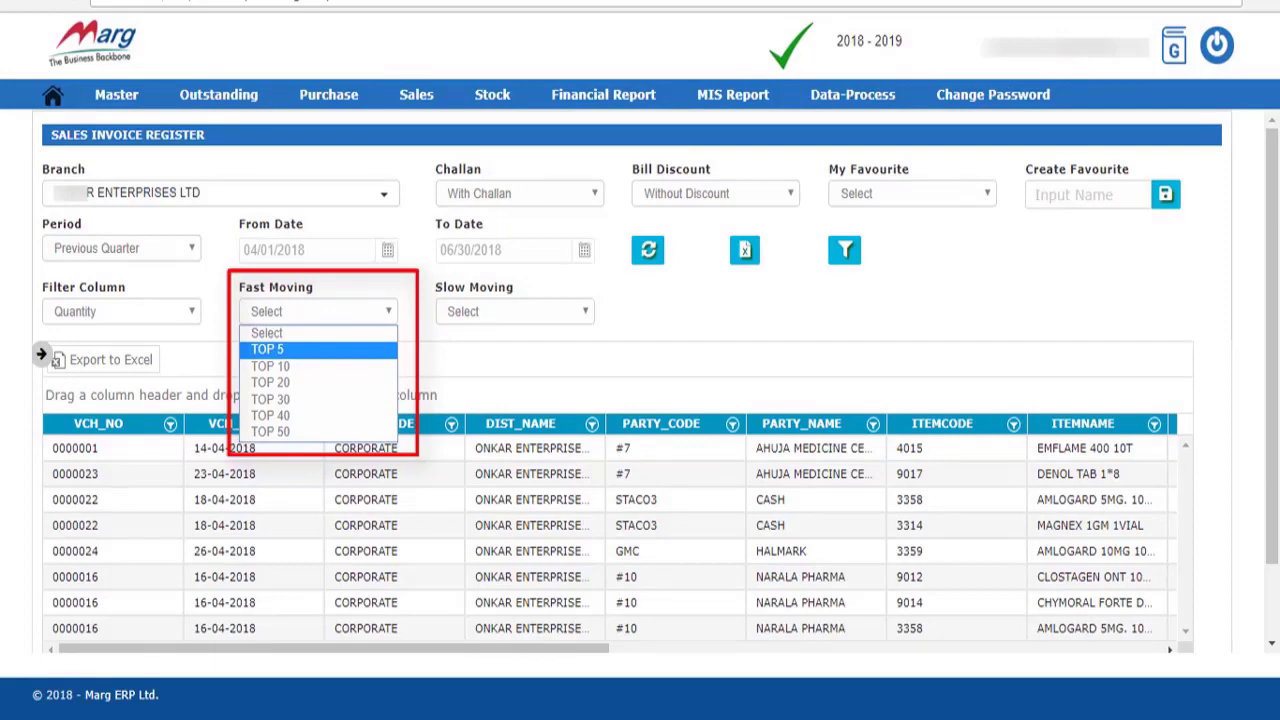
pyautogui.press('Return')
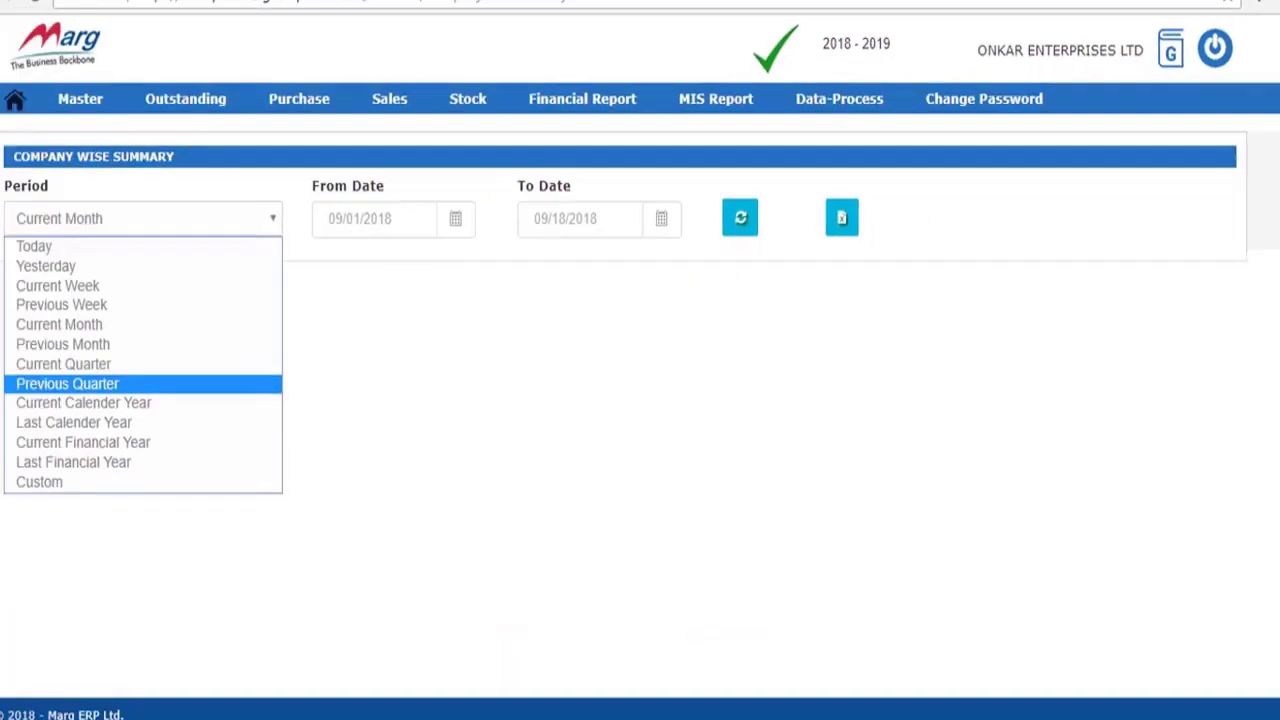
# - Refresh the Company Wise Summary for Previous Quarter, 04/01/2018 to 06/30/2018
pyautogui.click(104, 370)
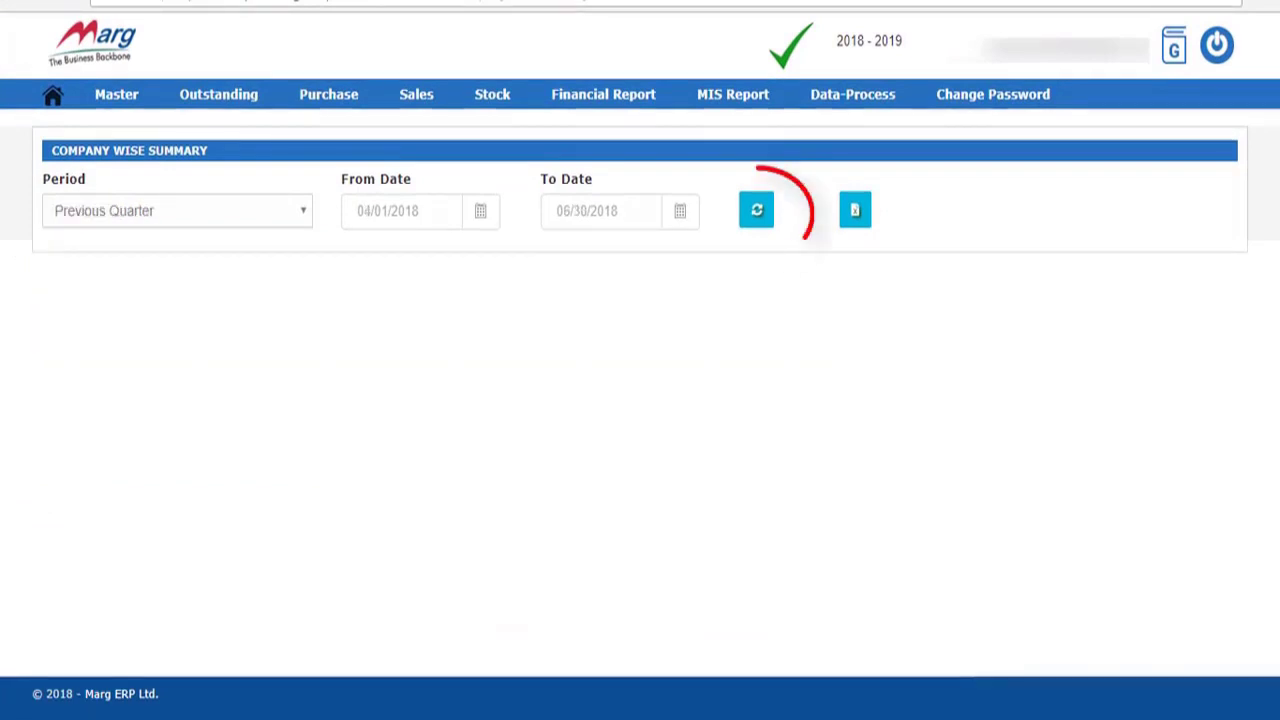
pyautogui.click(756, 209)
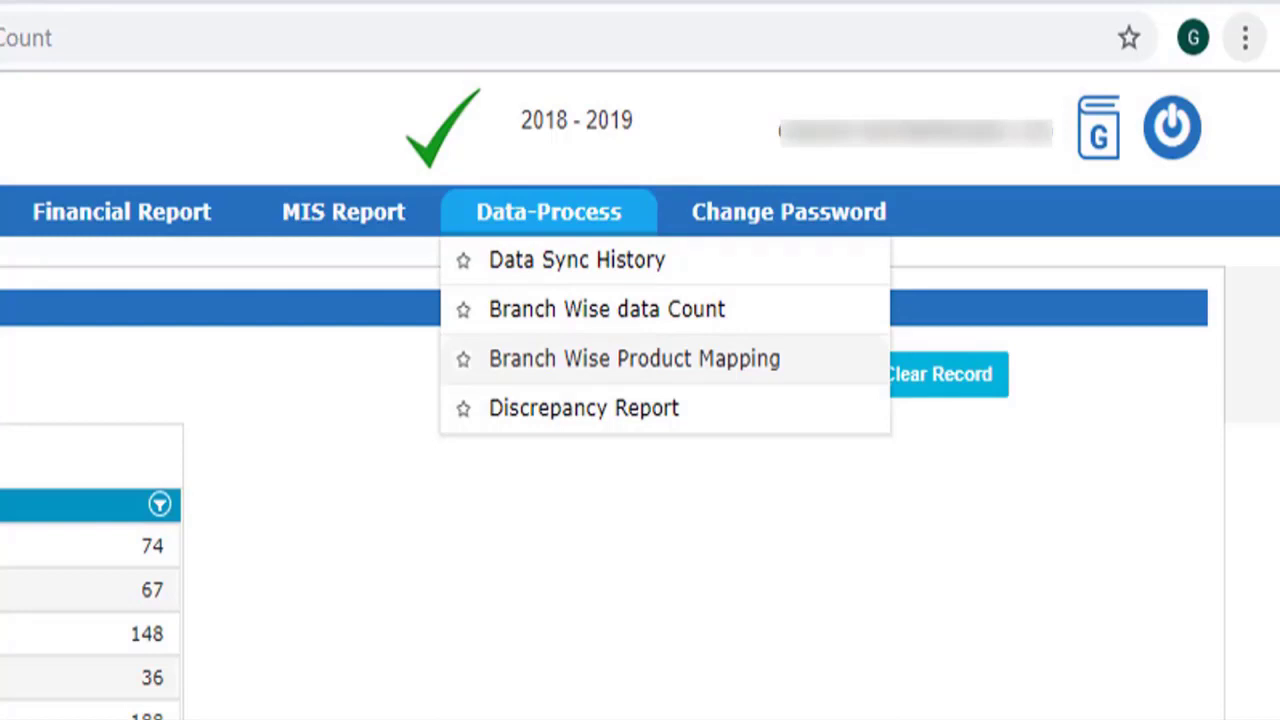
# - For branch BO, set DEPICOR SR 20T's corporate product to CONCOR 5 10T in Branch Wise Product Mapping
pyautogui.click(634, 358)
pyautogui.click(200, 426)
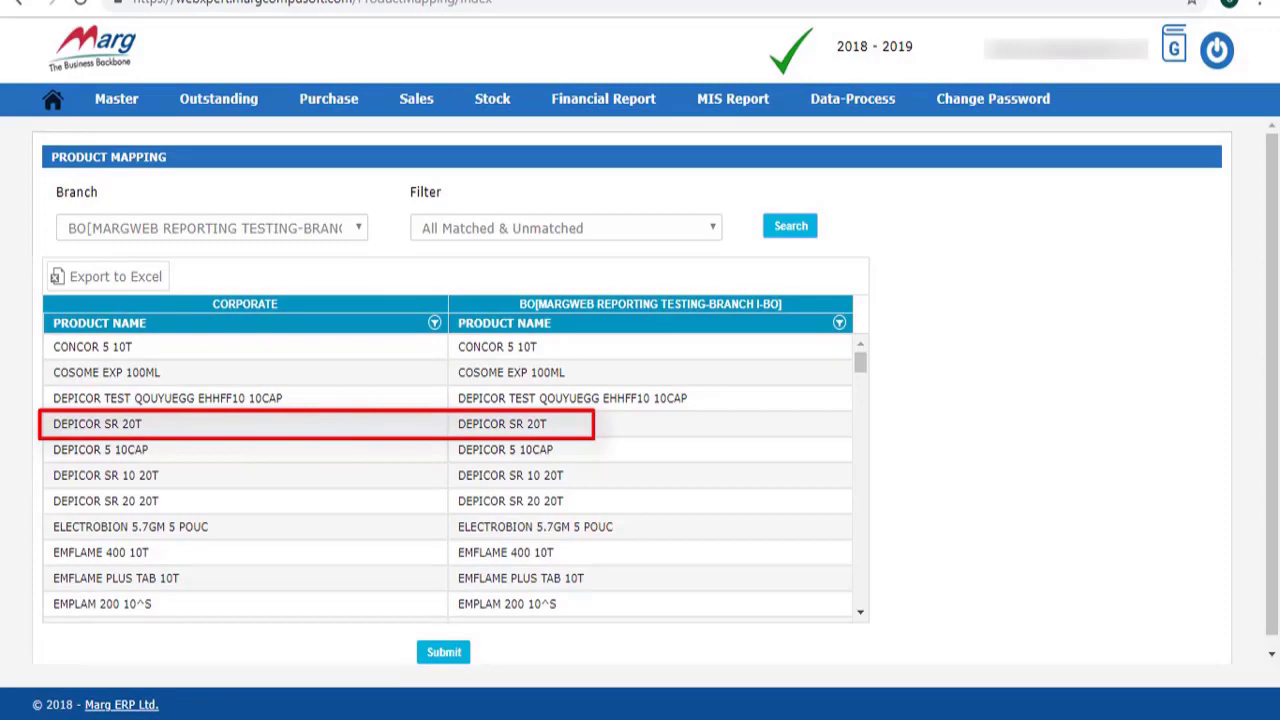
pyautogui.click(245, 423)
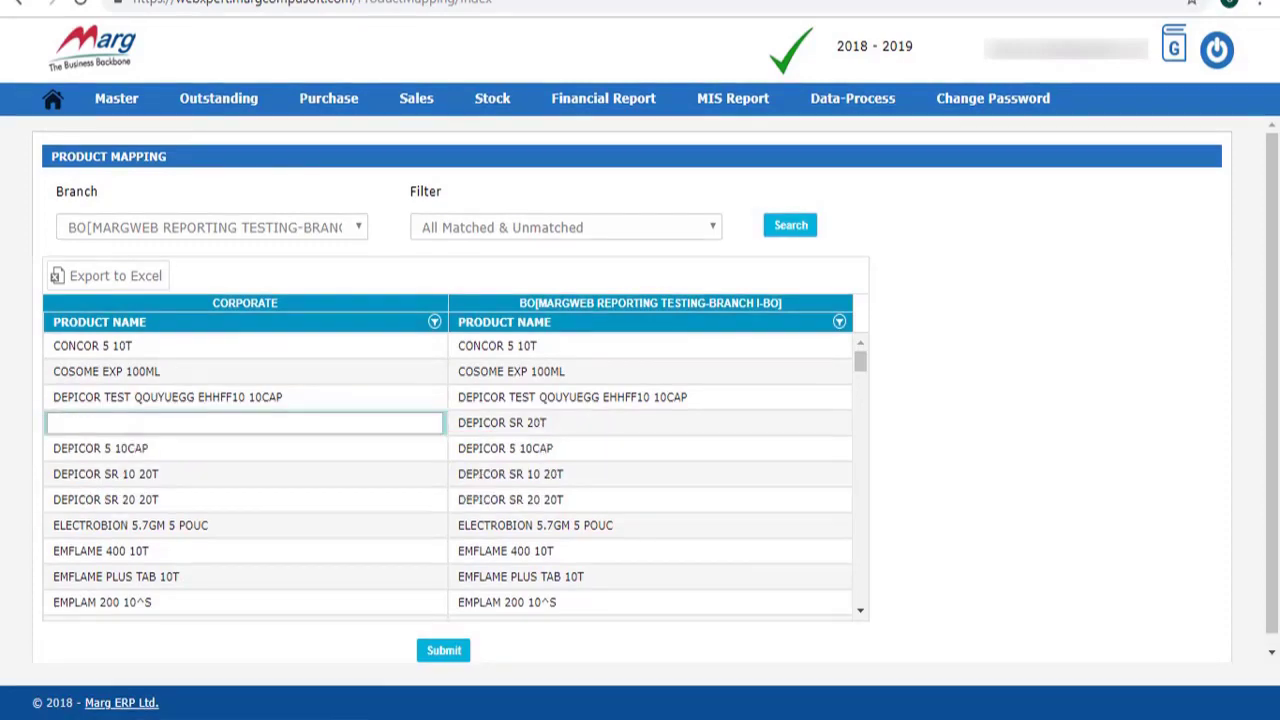
pyautogui.write('conc')
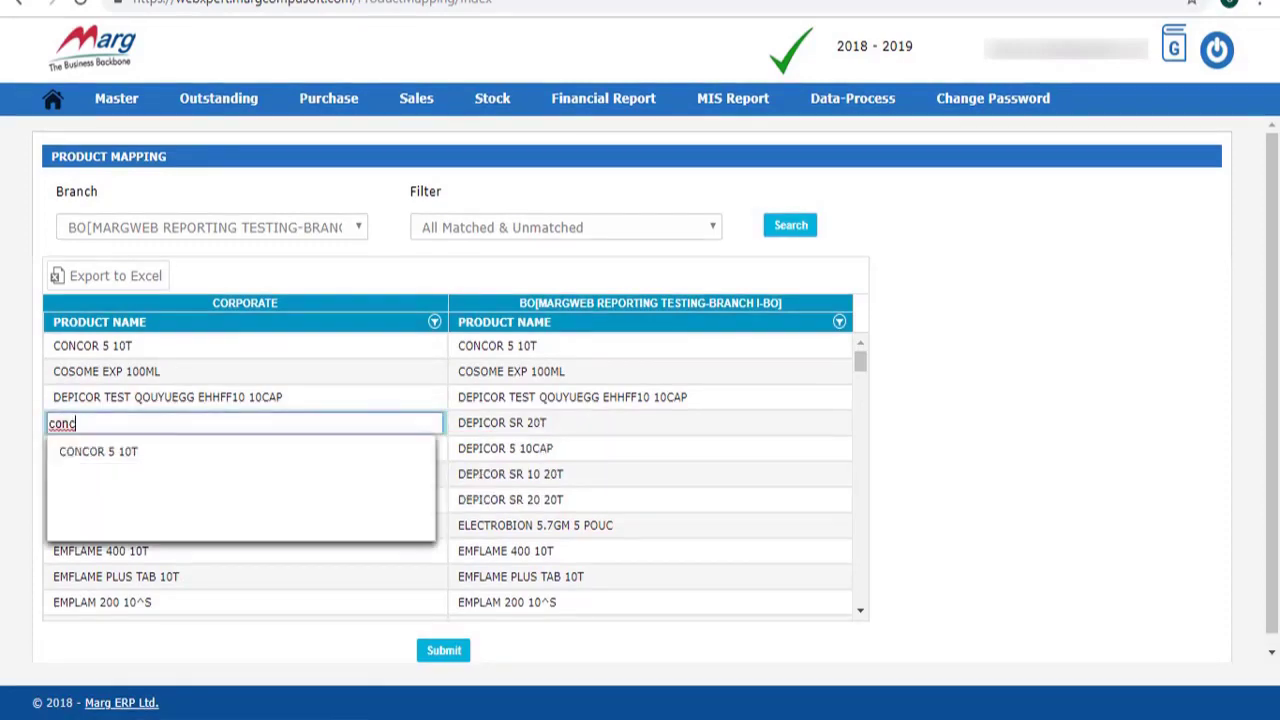
pyautogui.press('Down')
pyautogui.press('Return')
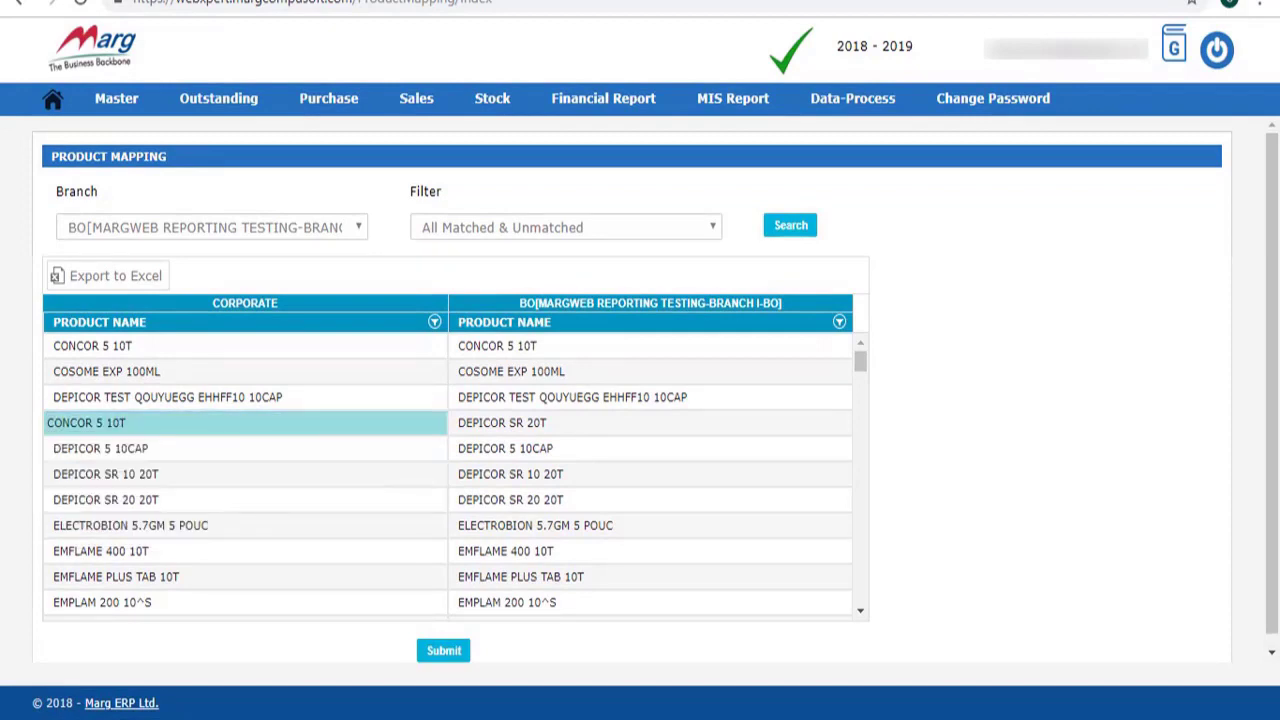